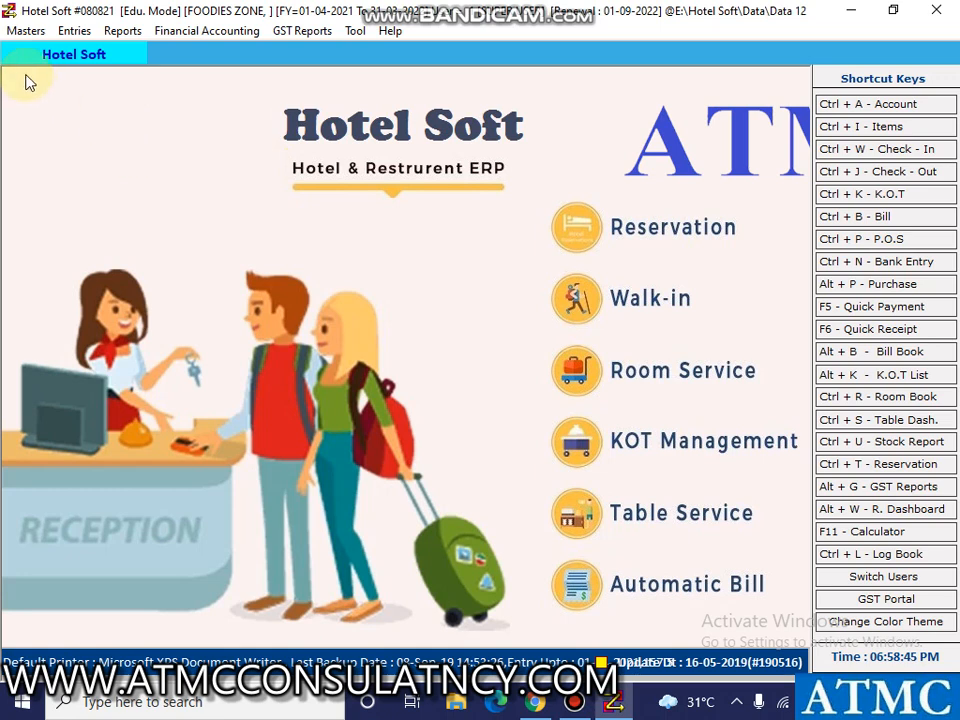
Start a new item in the items book, entering Taco as both the item name and the secondary name.
{"action": "left_click", "coordinate": [38, 38]}
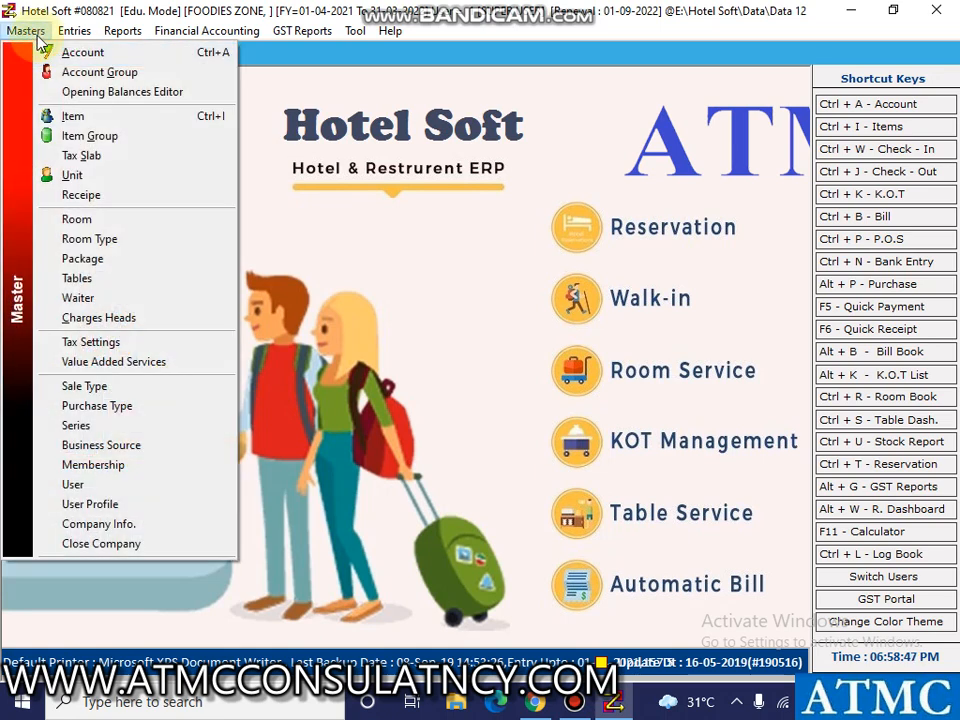
{"action": "left_click", "coordinate": [78, 117]}
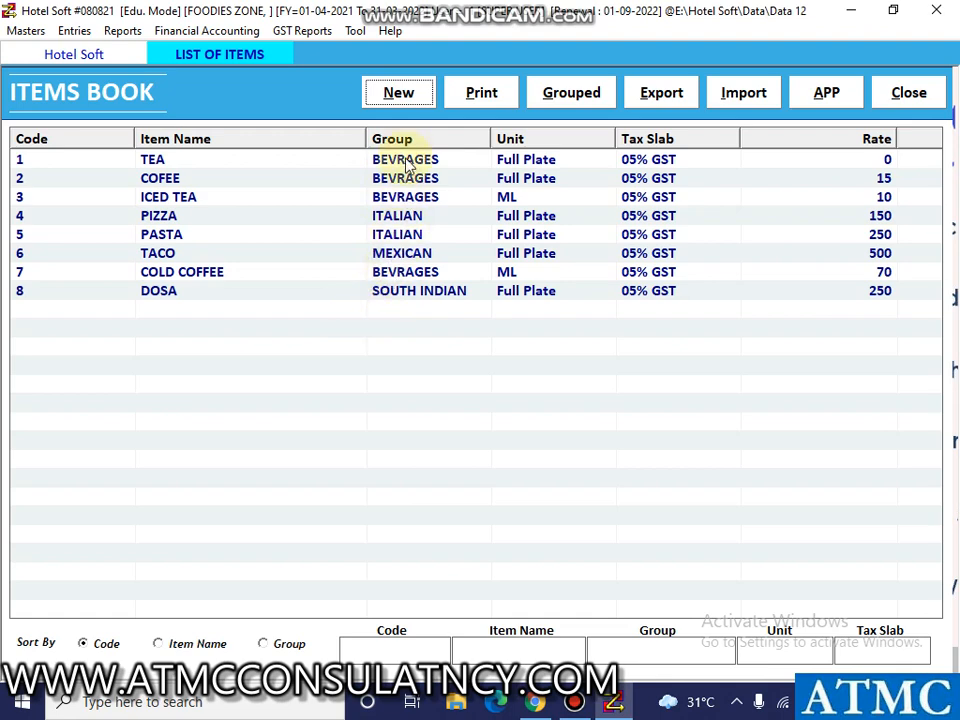
{"action": "left_click", "coordinate": [415, 100]}
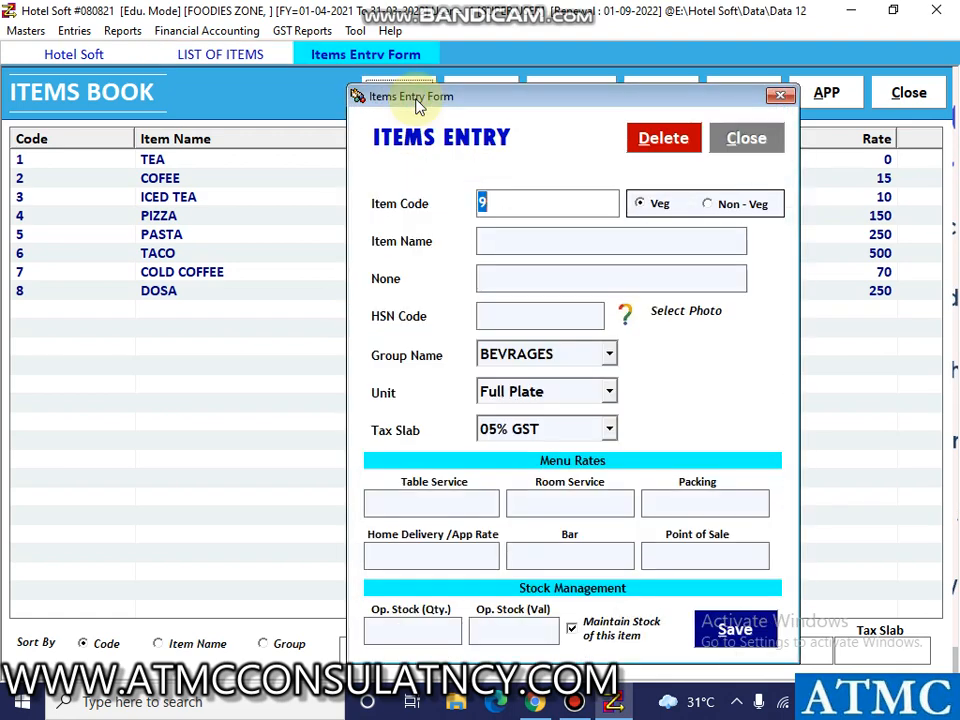
{"action": "left_click", "coordinate": [568, 240]}
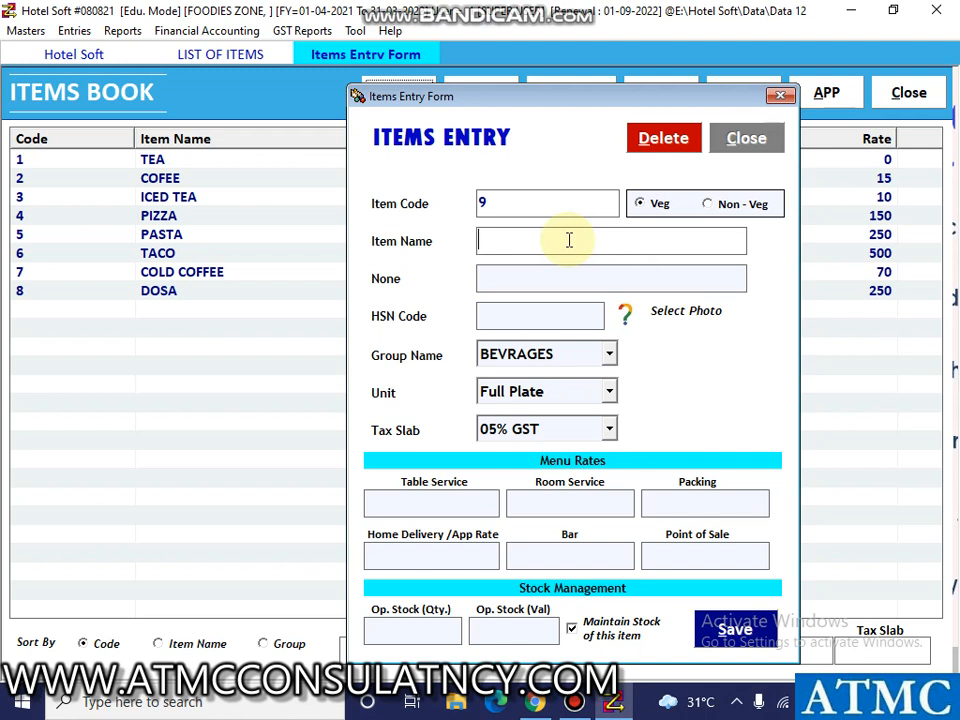
{"action": "type", "text": "taco"}
{"action": "key", "text": "Return"}
{"action": "key", "text": "Return"}
{"action": "key", "text": "Return"}
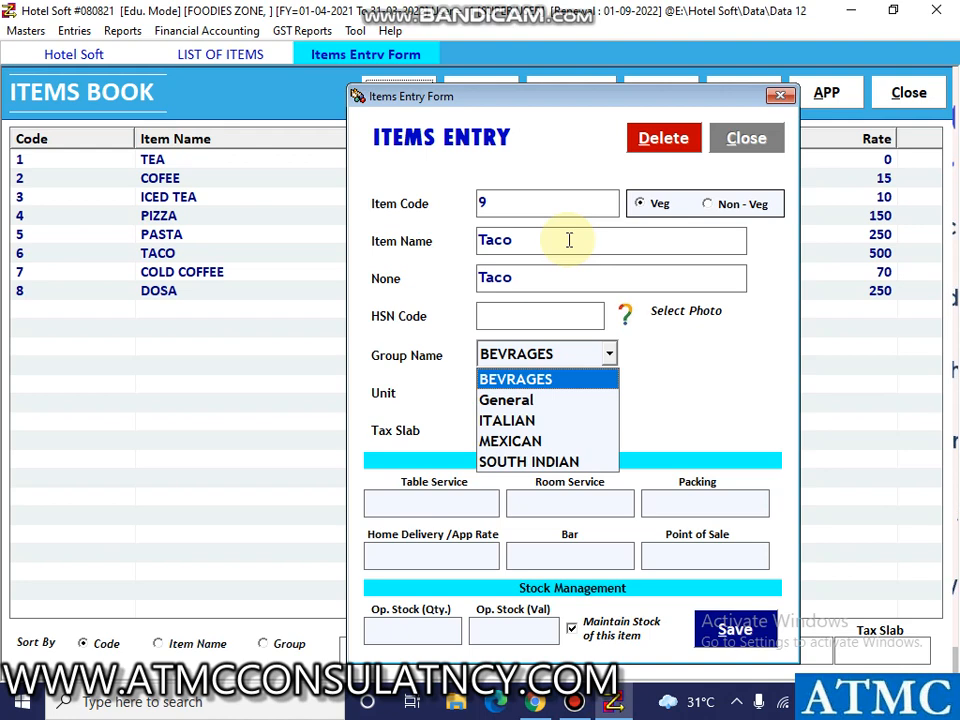
Create an item group named "demo grp" from the item's group field and assign it to the new item.
{"action": "key", "text": "F3"}
{"action": "type", "text": "demo grp"}
{"action": "key", "text": "Return"}
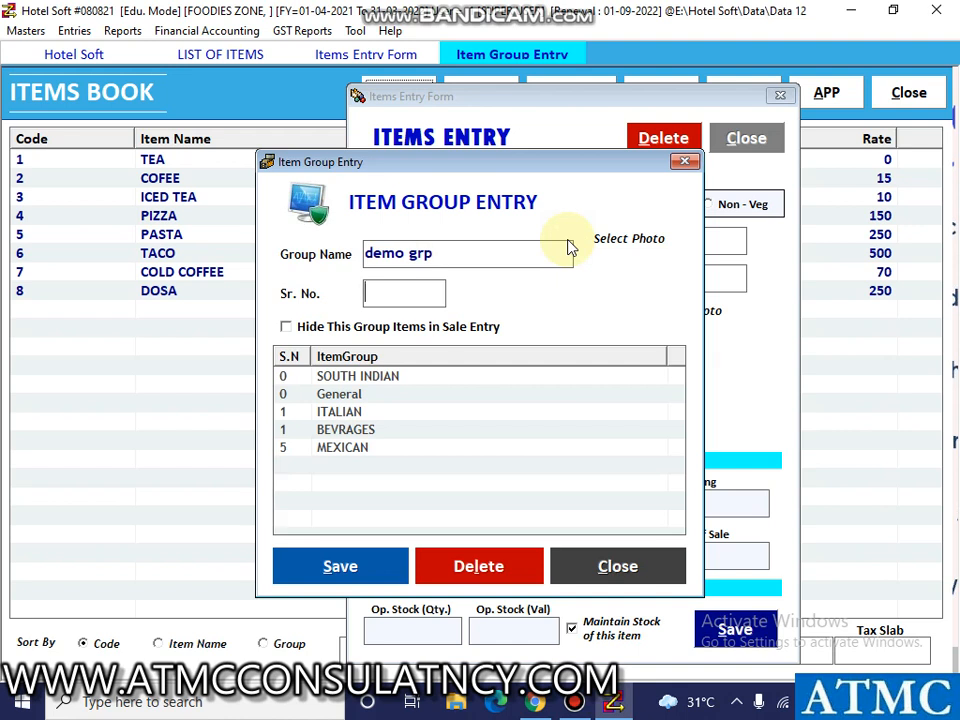
{"action": "key", "text": "Return"}
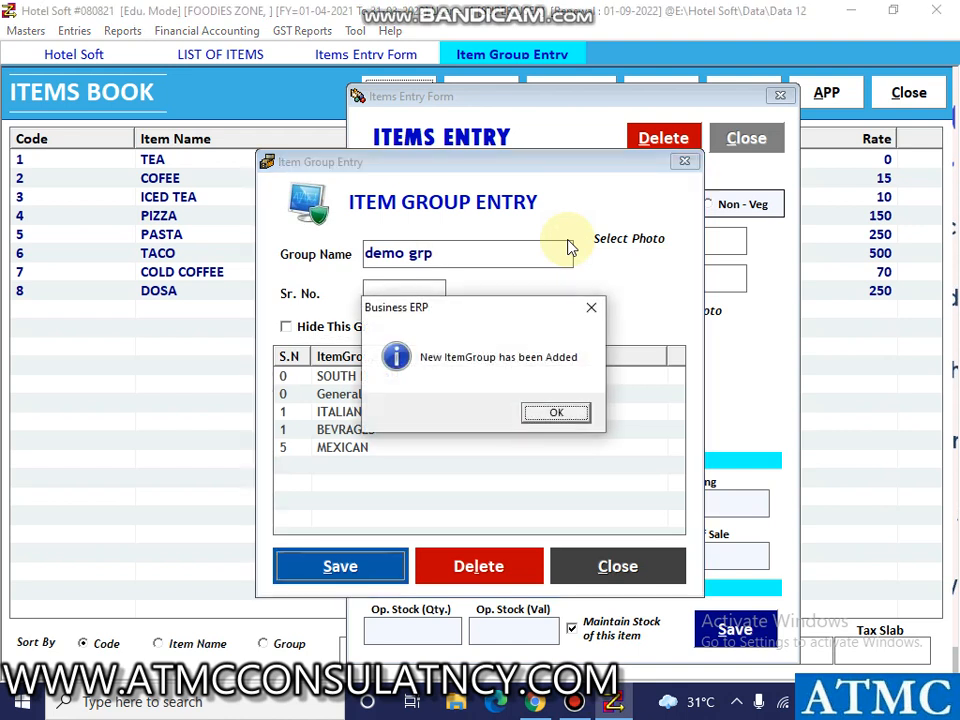
{"action": "key", "text": "Return"}
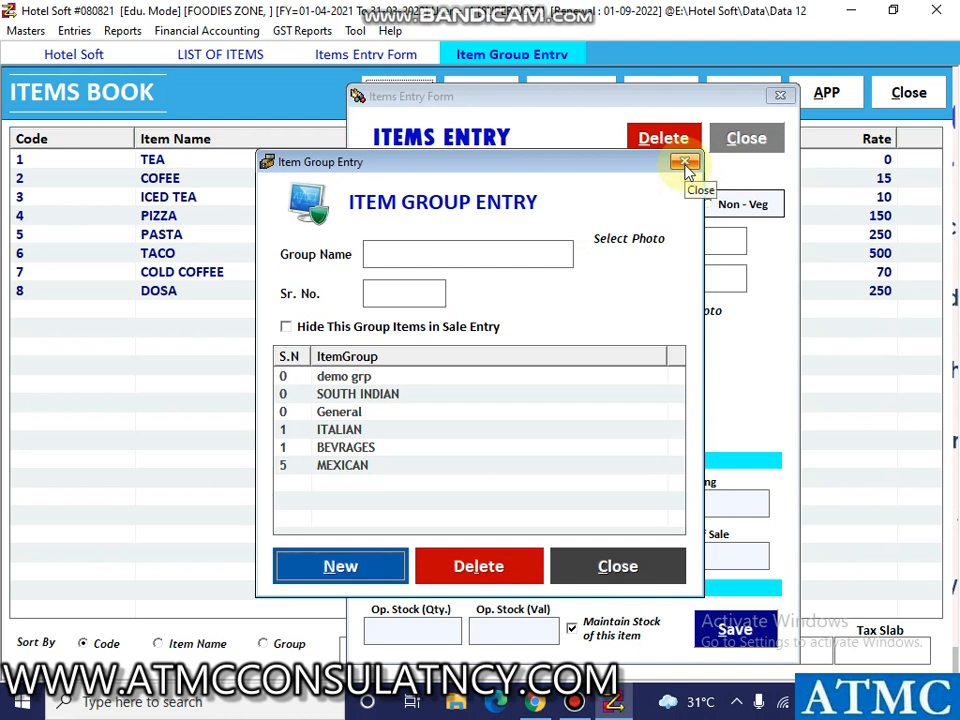
{"action": "left_click", "coordinate": [685, 163]}
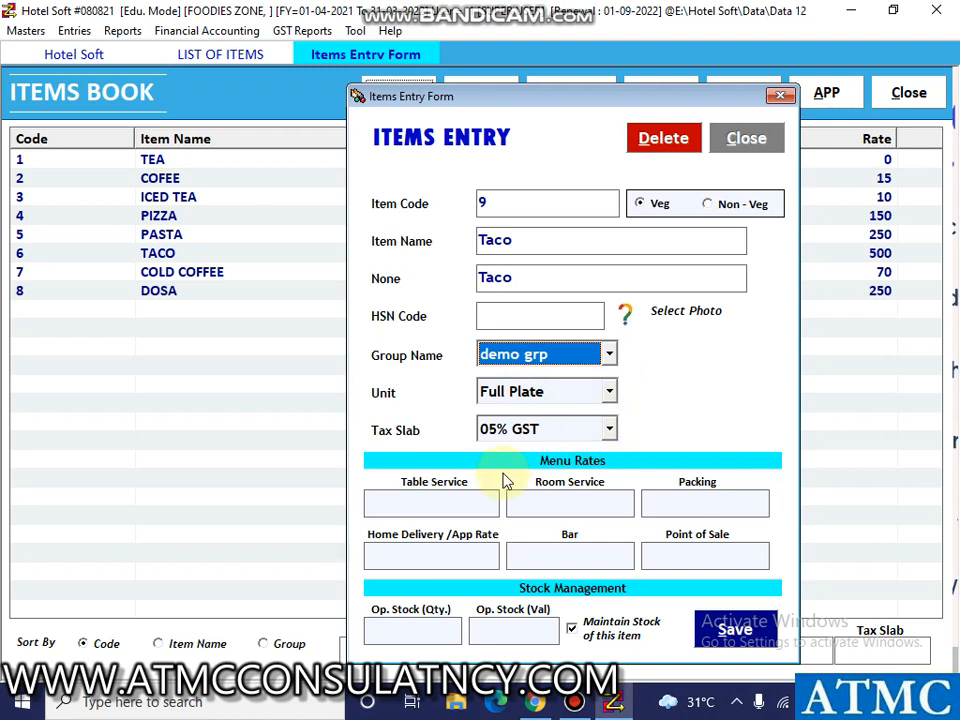
Set the item's menu rates to 250 for Table Service, 500 for Room Service and 300 for Packing.
{"action": "left_click", "coordinate": [396, 505]}
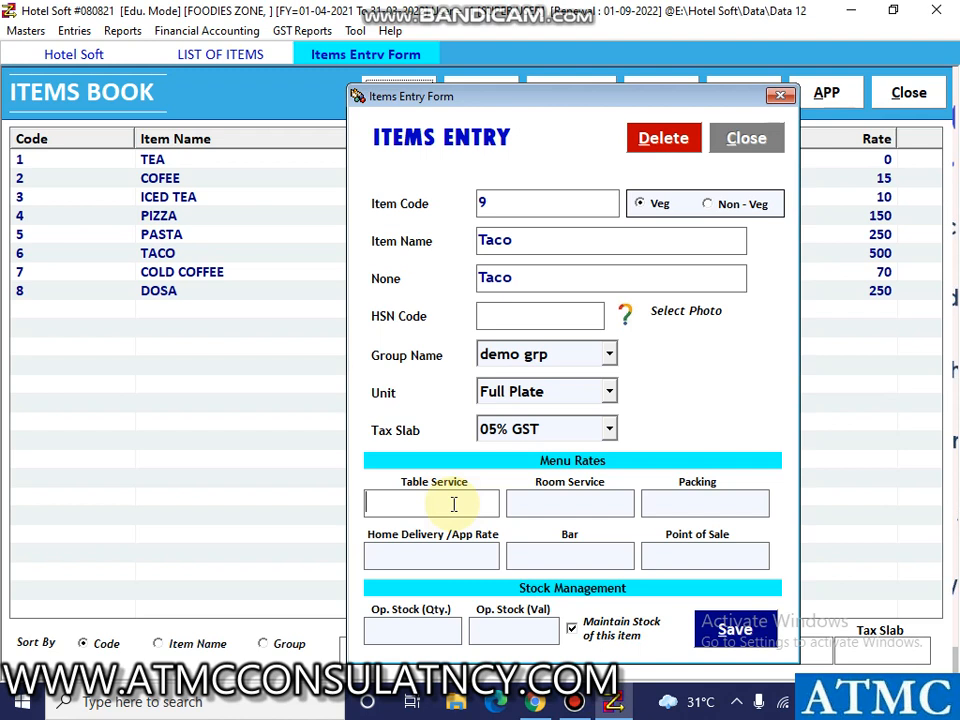
{"action": "type", "text": "250"}
{"action": "key", "text": "Return"}
{"action": "type", "text": "500"}
{"action": "key", "text": "Return"}
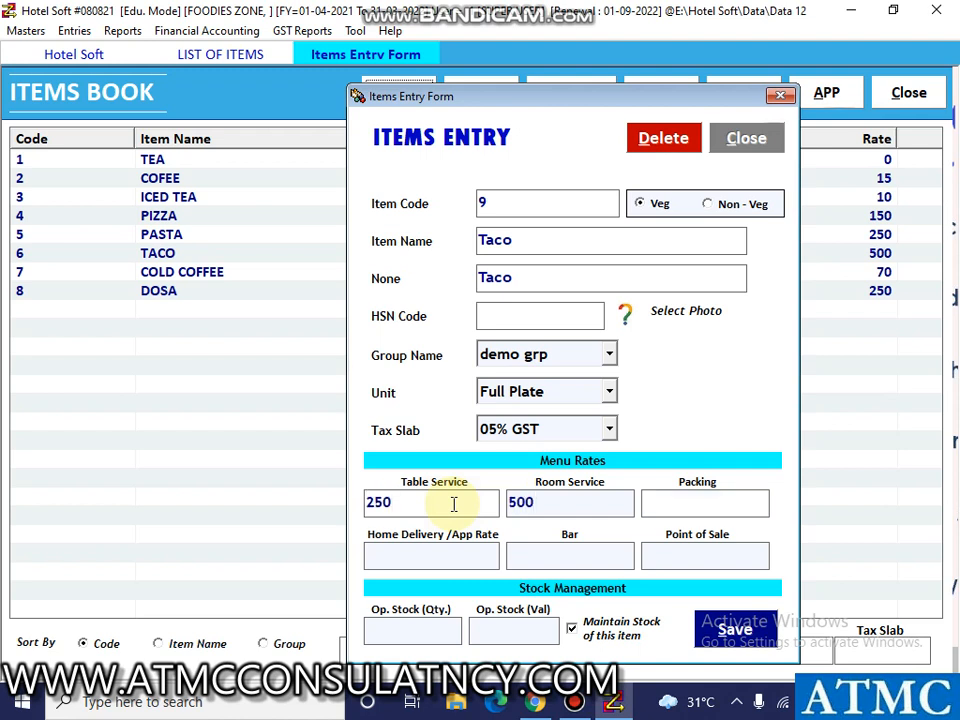
{"action": "type", "text": "300"}
{"action": "key", "text": "Return"}
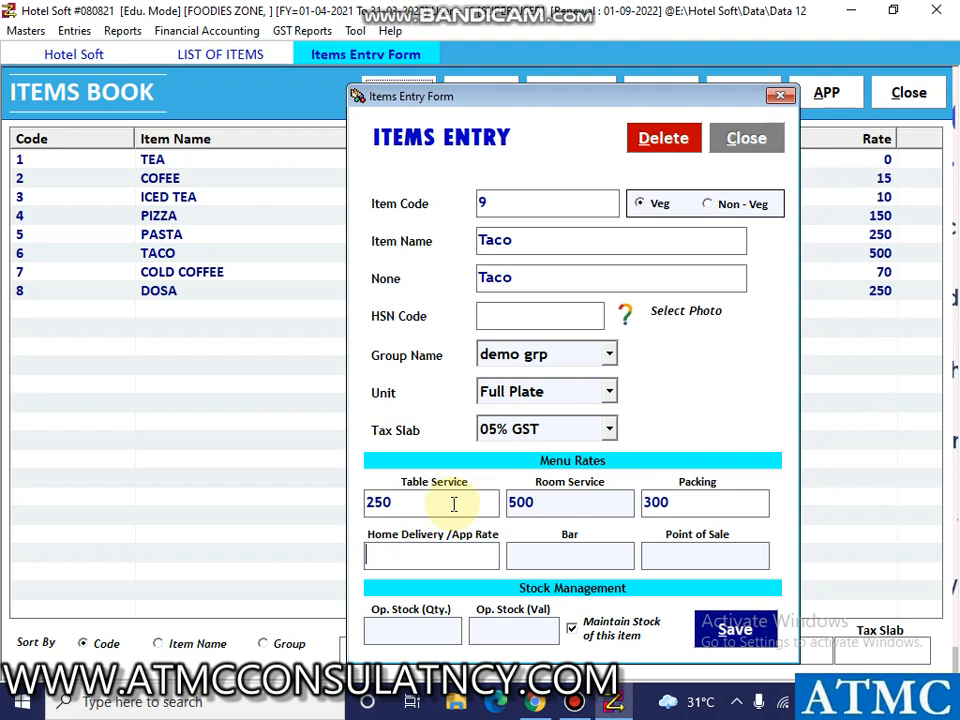
Set the Home Delivery/App rate to 350, Bar to 600 and Point of Sale to 550, and try to save the item.
{"action": "type", "text": "350"}
{"action": "key", "text": "Return"}
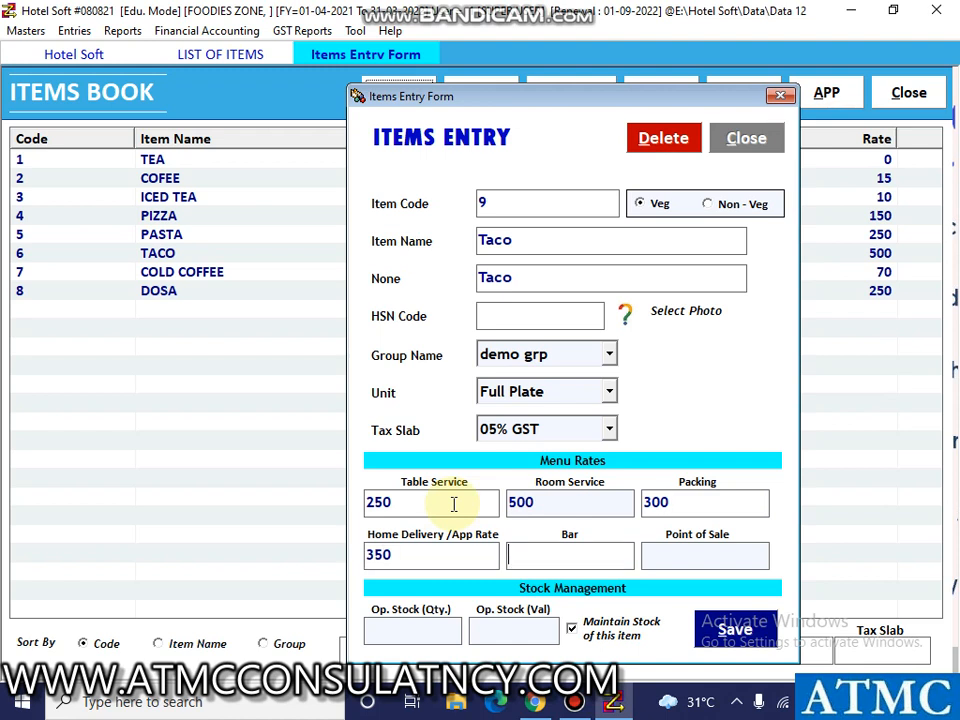
{"action": "type", "text": "600"}
{"action": "key", "text": "Return"}
{"action": "type", "text": "55"}
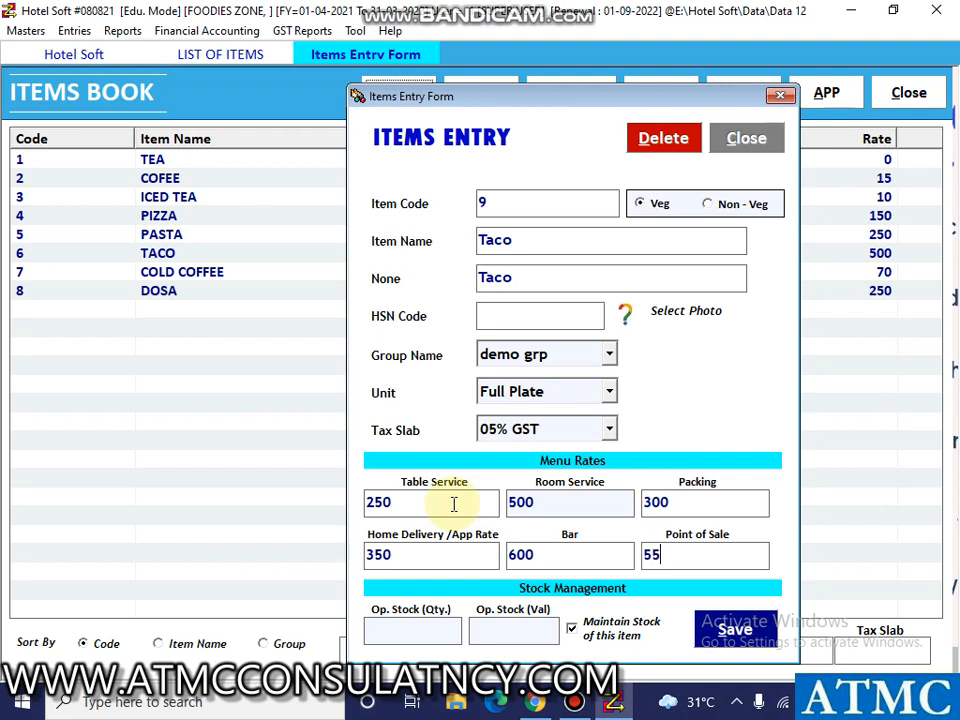
{"action": "type", "text": "0"}
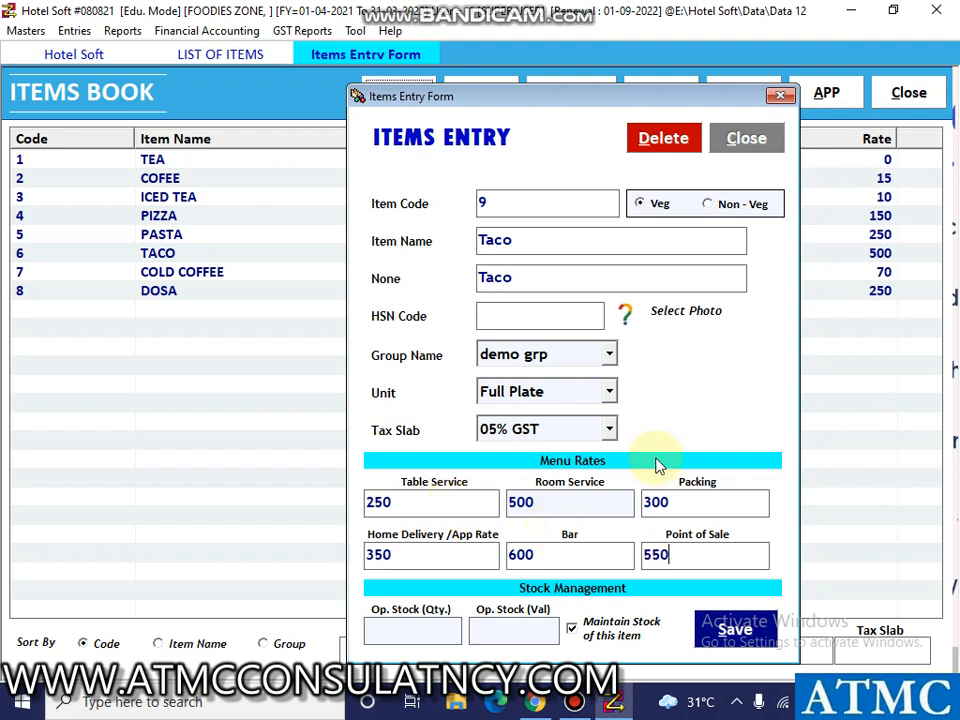
{"action": "left_click", "coordinate": [736, 630]}
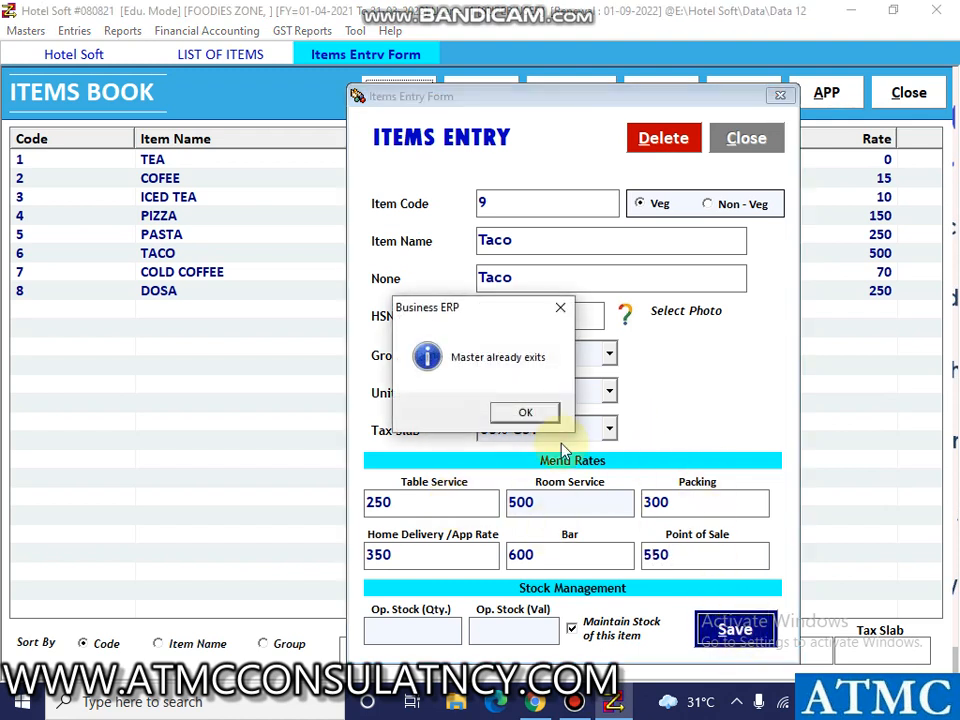
{"action": "left_click", "coordinate": [527, 413]}
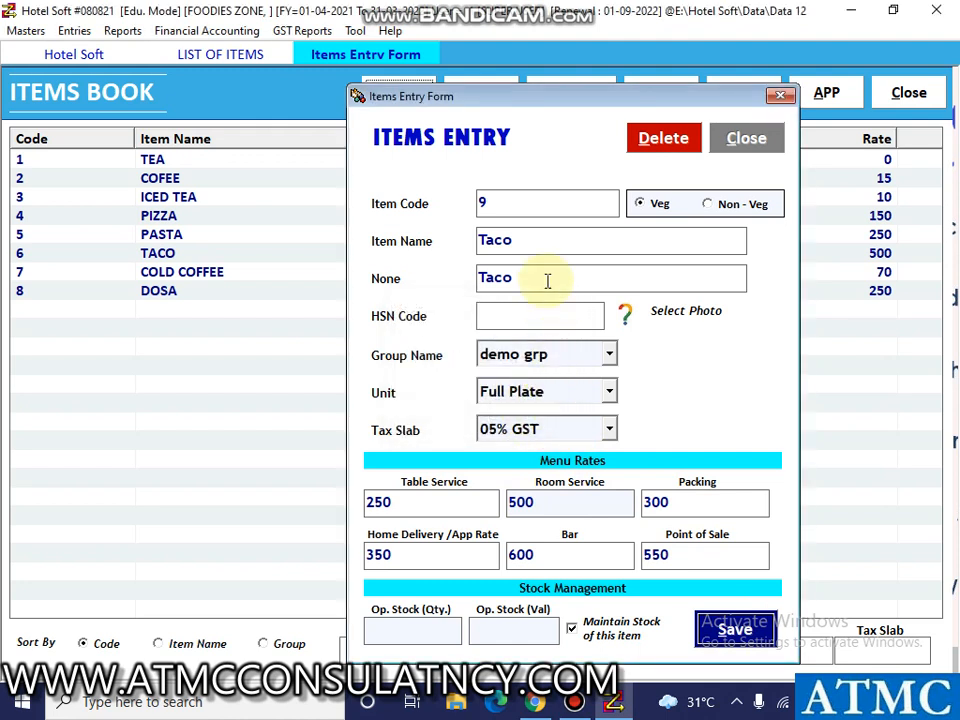
Change both item name fields to Taco1, save the item, and close the entry form and items book.
{"action": "left_click", "coordinate": [521, 240]}
{"action": "type", "text": "1"}
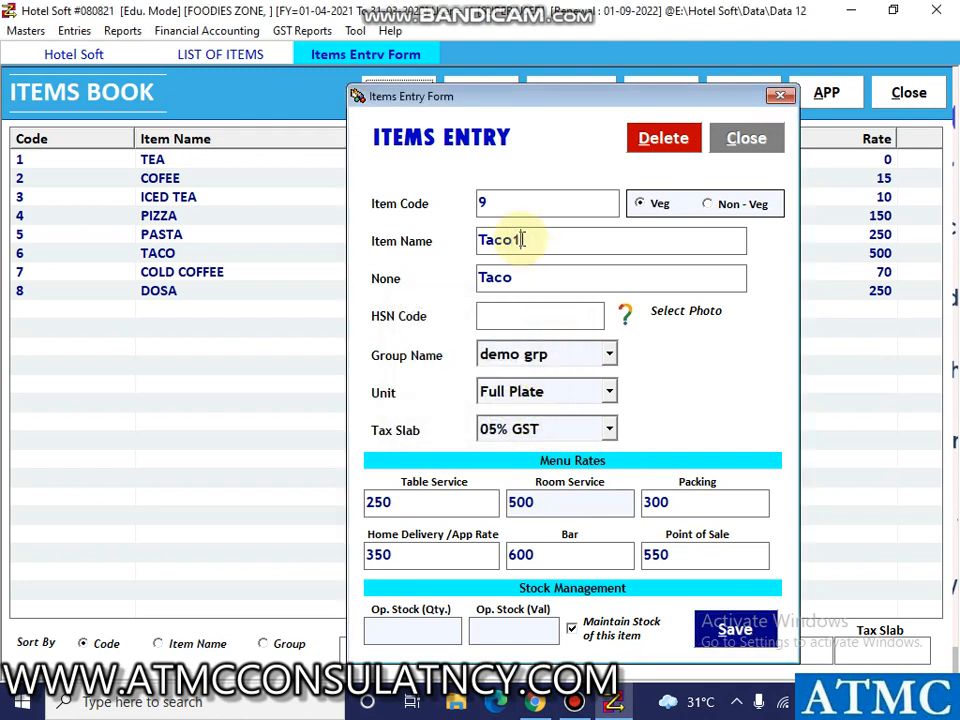
{"action": "left_click", "coordinate": [551, 281]}
{"action": "type", "text": "1"}
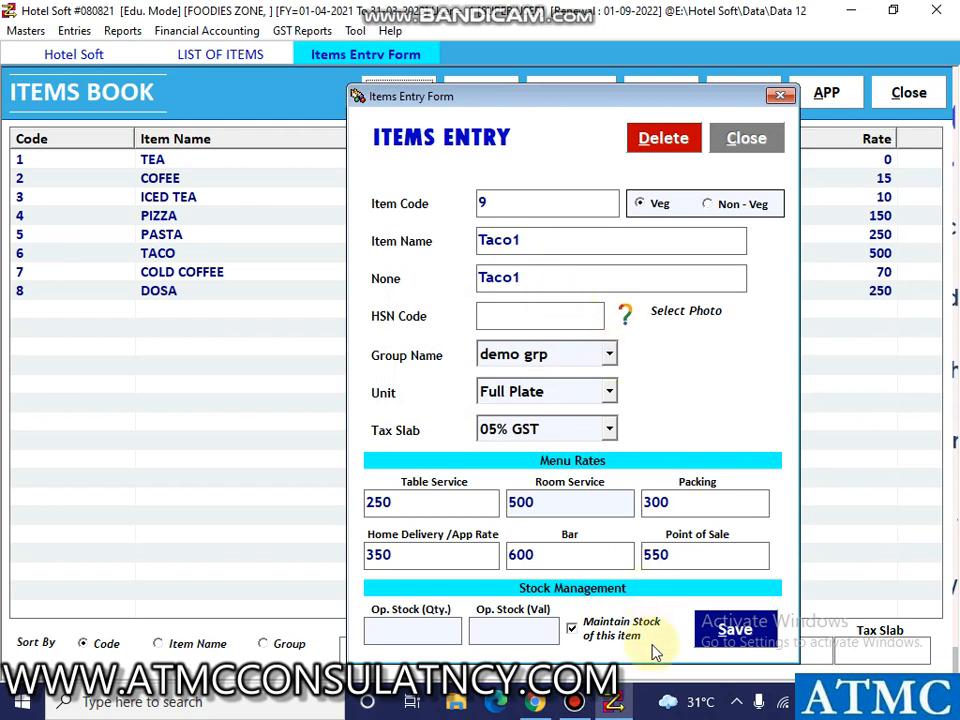
{"action": "left_click", "coordinate": [734, 630]}
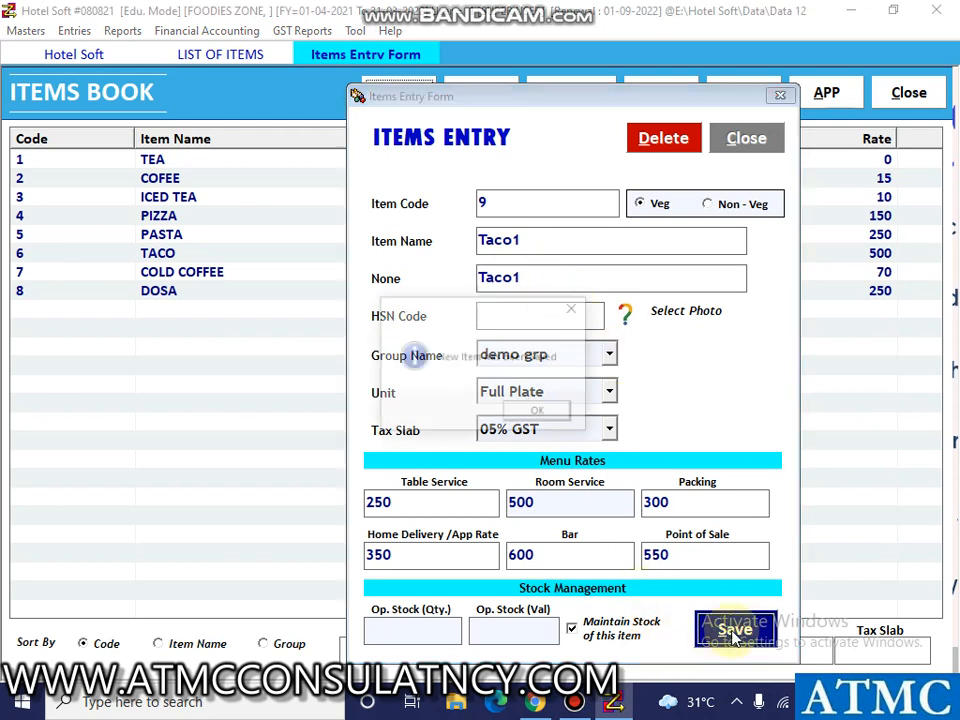
{"action": "left_click", "coordinate": [539, 412]}
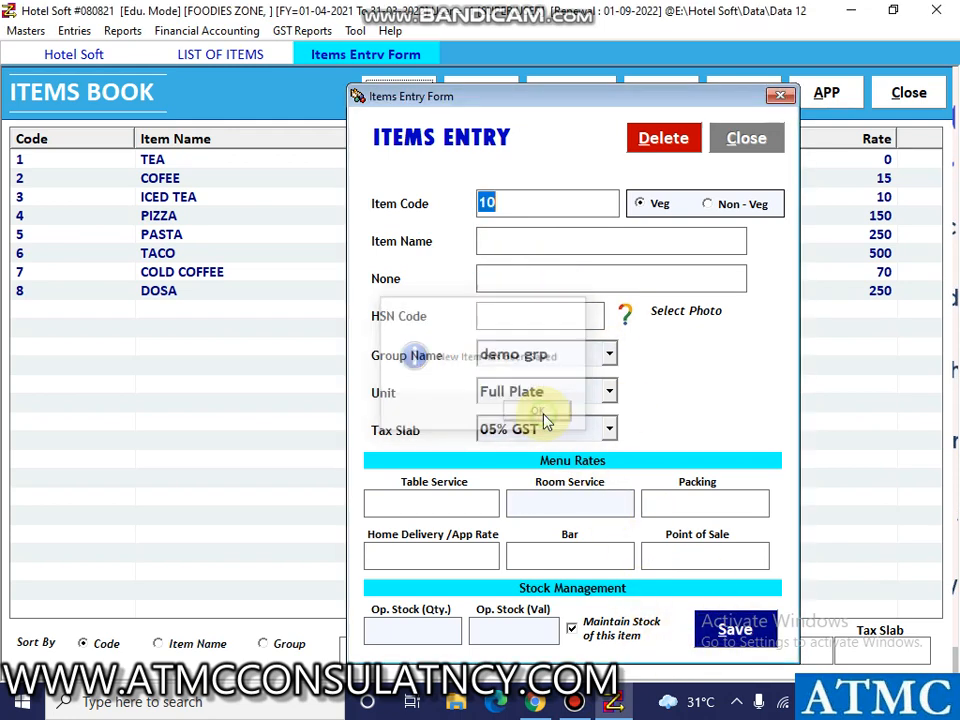
{"action": "left_click", "coordinate": [773, 97]}
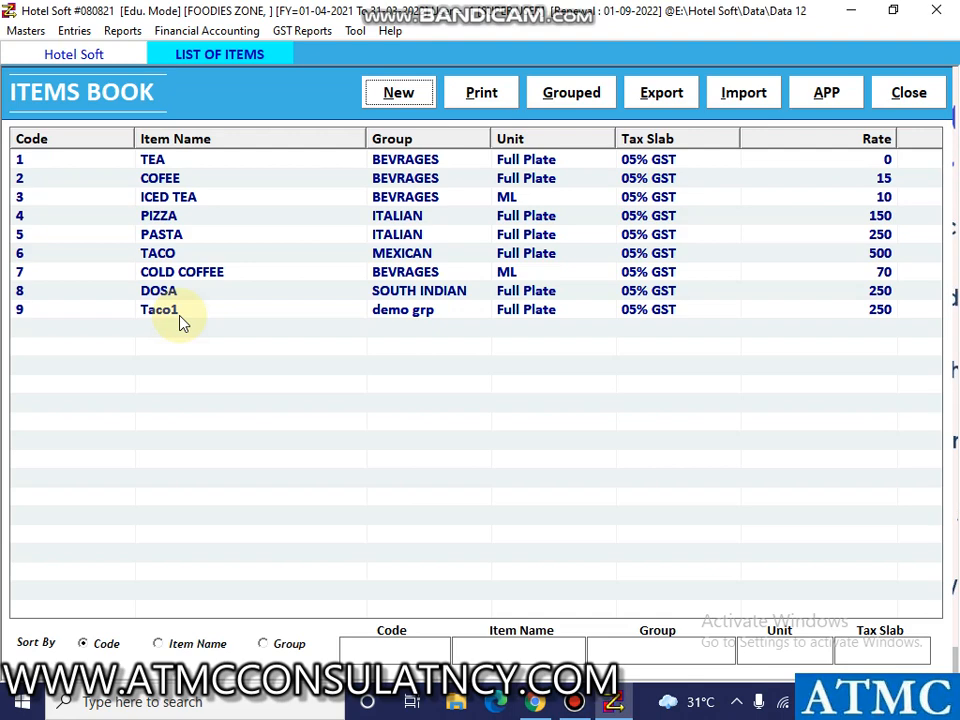
{"action": "left_click", "coordinate": [885, 93]}
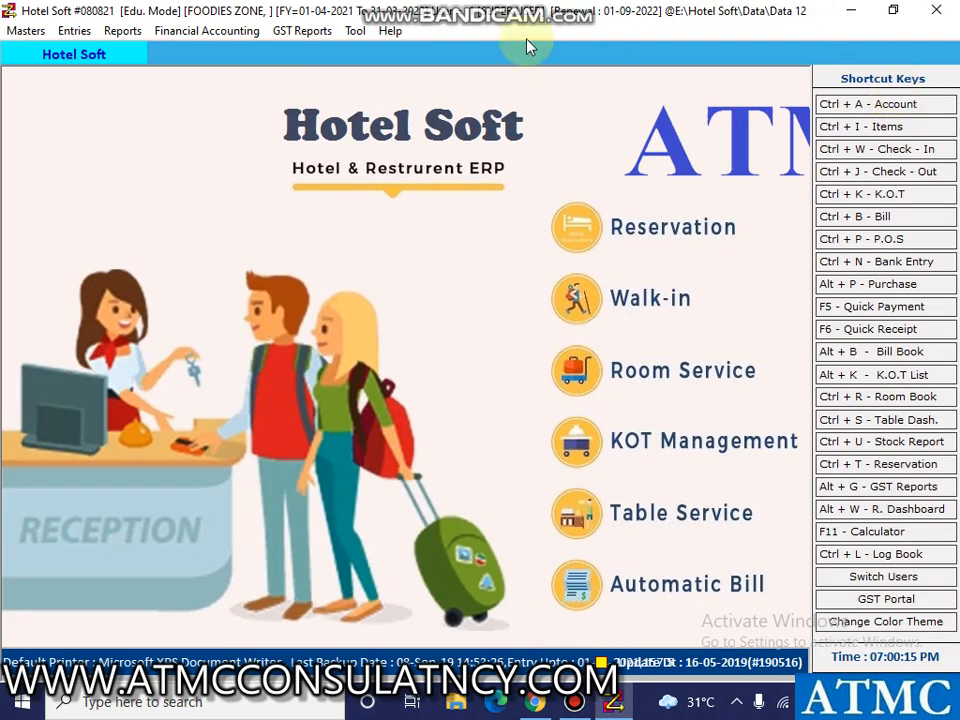
Create table number 401 with capacity 8 and serial number 8, save it and close the table form.
{"action": "left_click", "coordinate": [33, 36]}
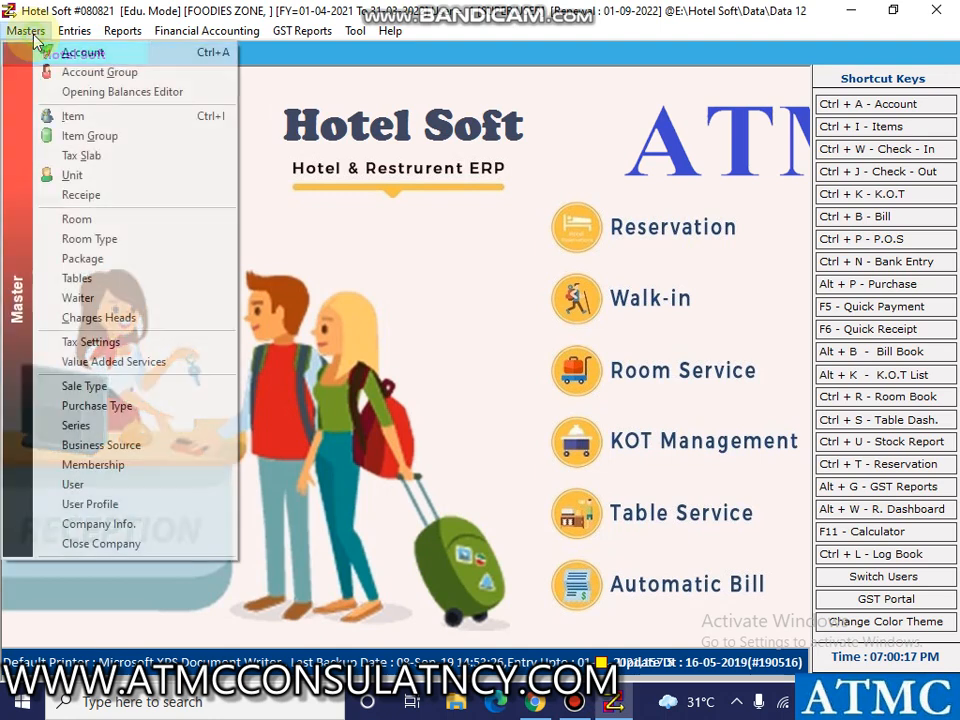
{"action": "left_click", "coordinate": [88, 278]}
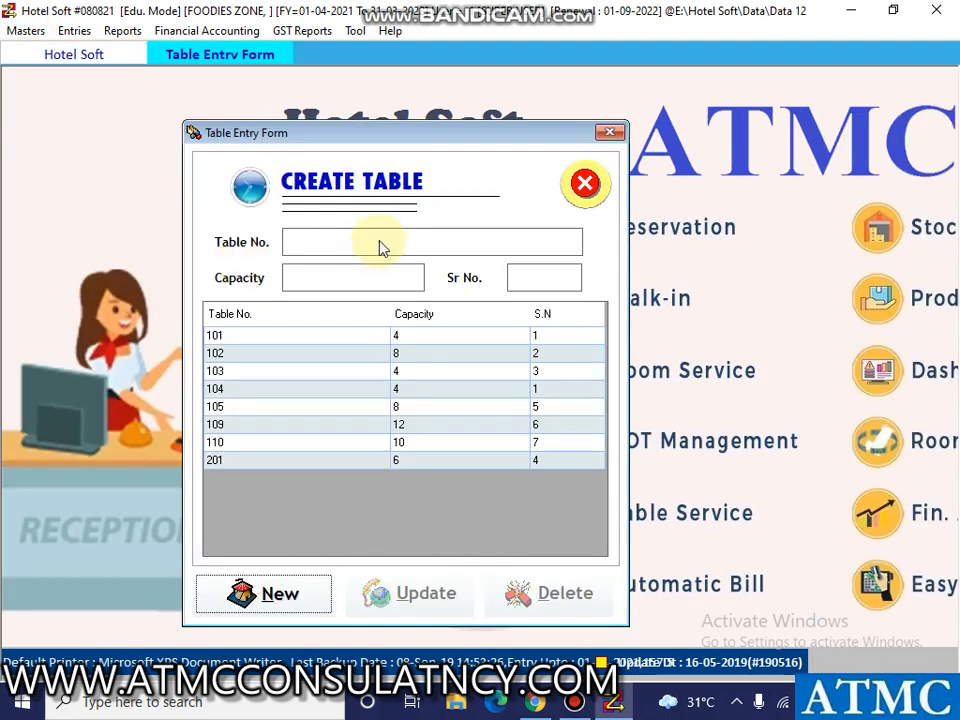
{"action": "left_click", "coordinate": [268, 598]}
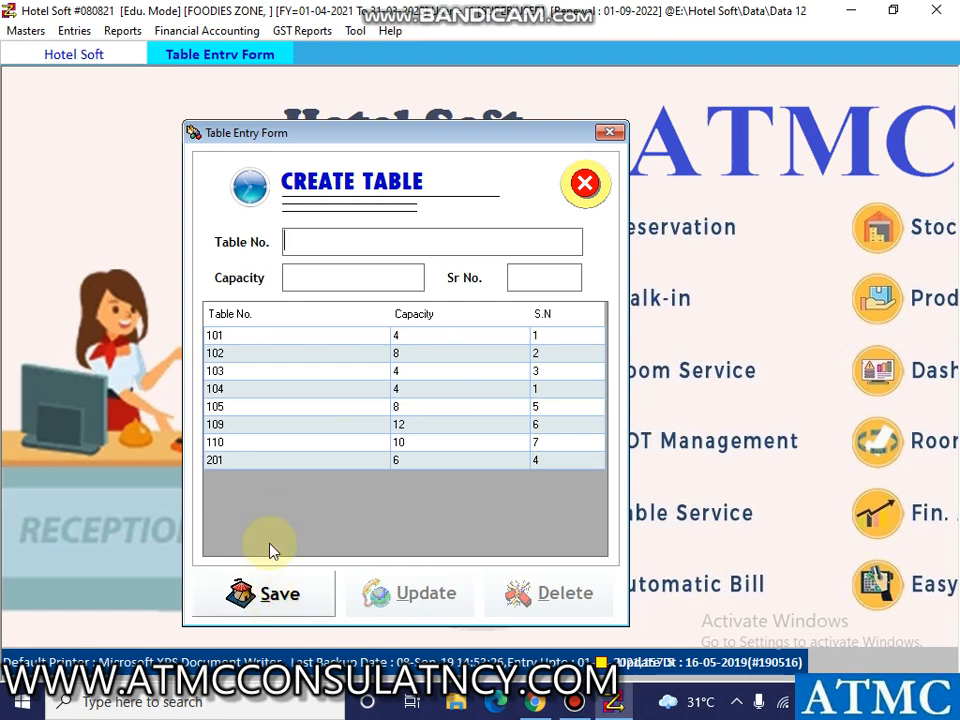
{"action": "left_click", "coordinate": [356, 247]}
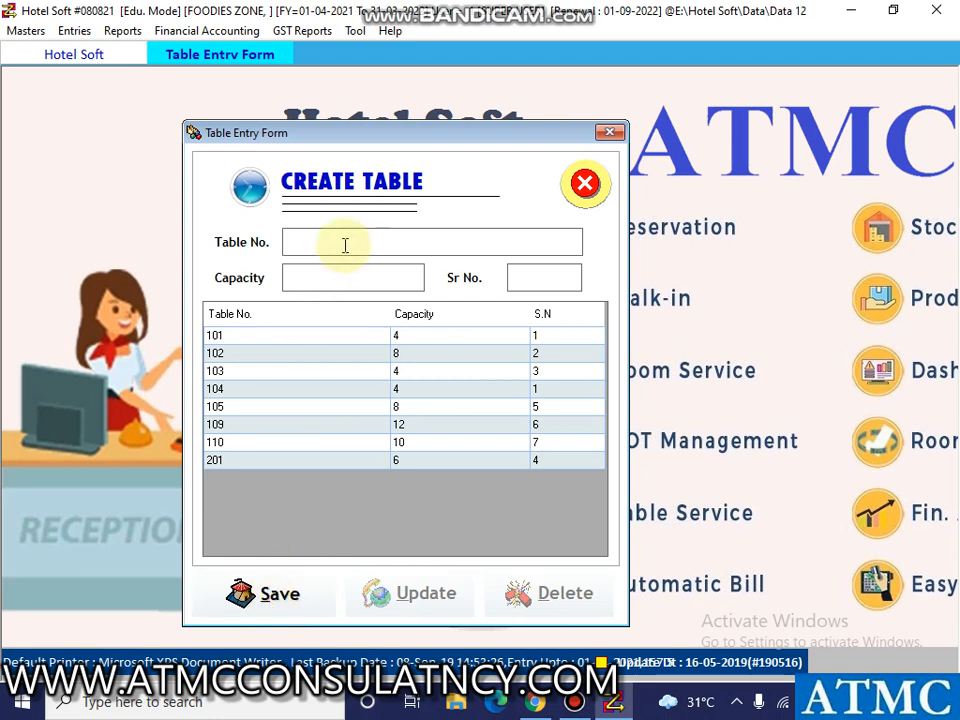
{"action": "type", "text": "401"}
{"action": "key", "text": "Return"}
{"action": "type", "text": "8"}
{"action": "type", "text": "8"}
{"action": "key", "text": "Return"}
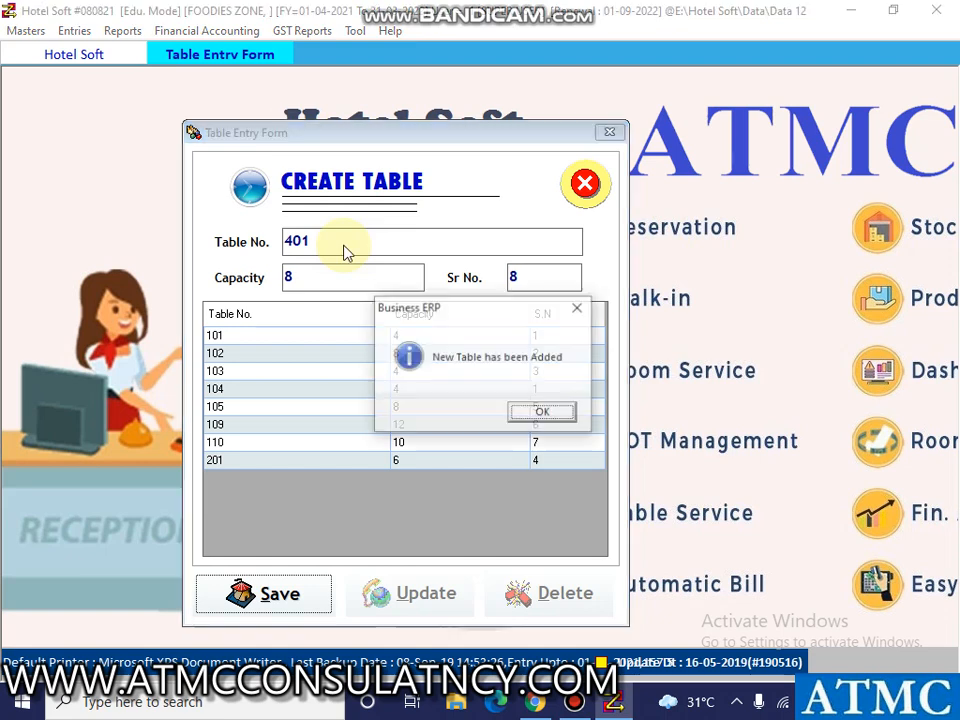
{"action": "key", "text": "Return"}
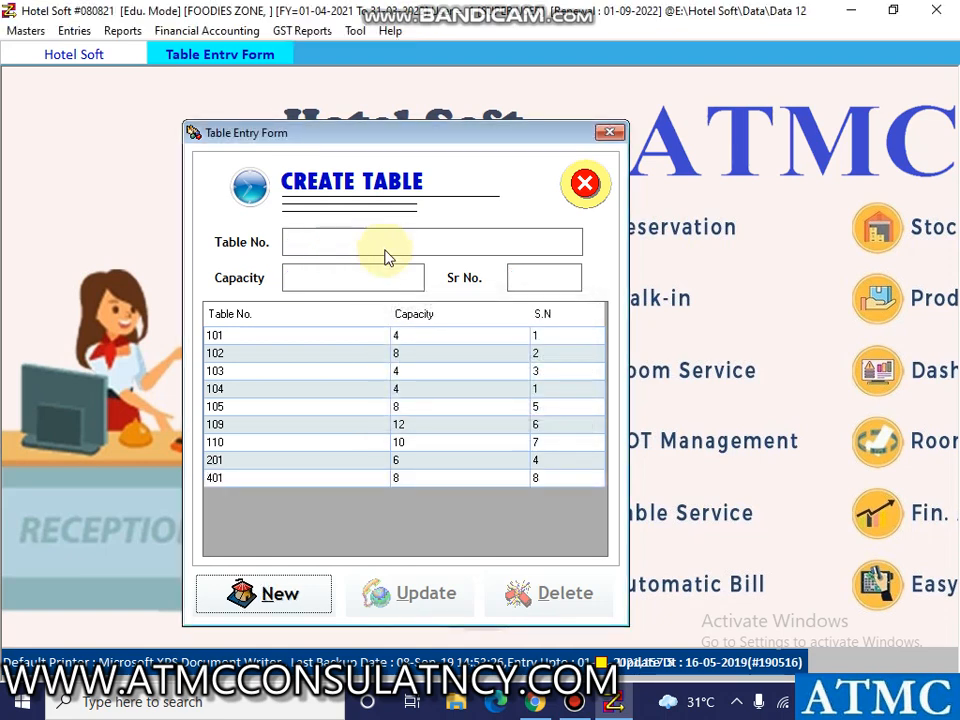
{"action": "left_click", "coordinate": [610, 133]}
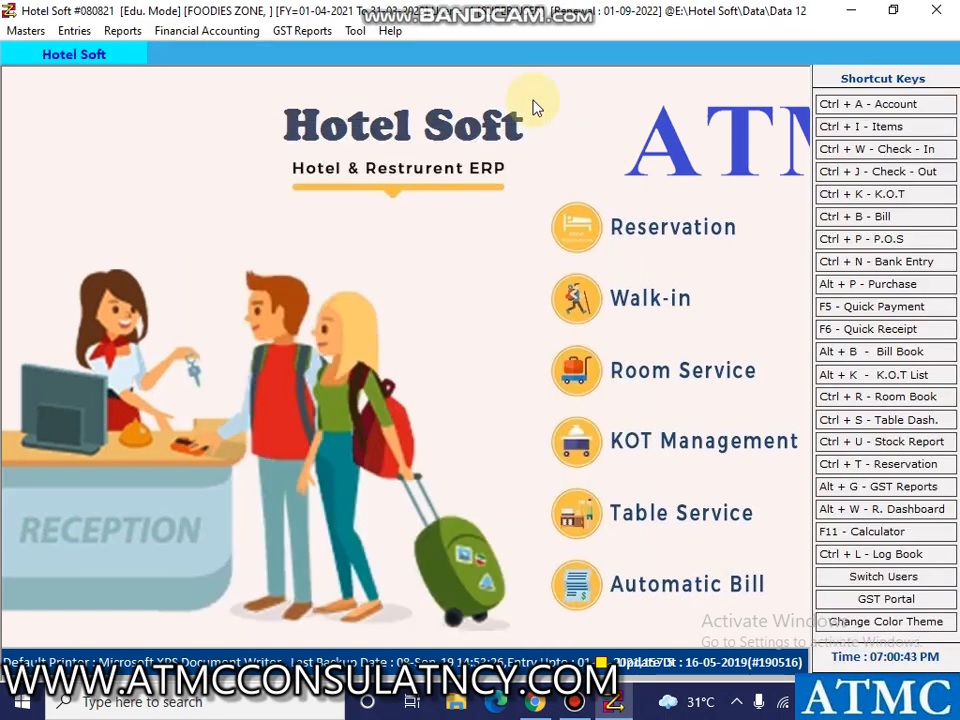
Create a new waiter record with only the waiter's name filled in, and save it.
{"action": "left_click", "coordinate": [36, 31]}
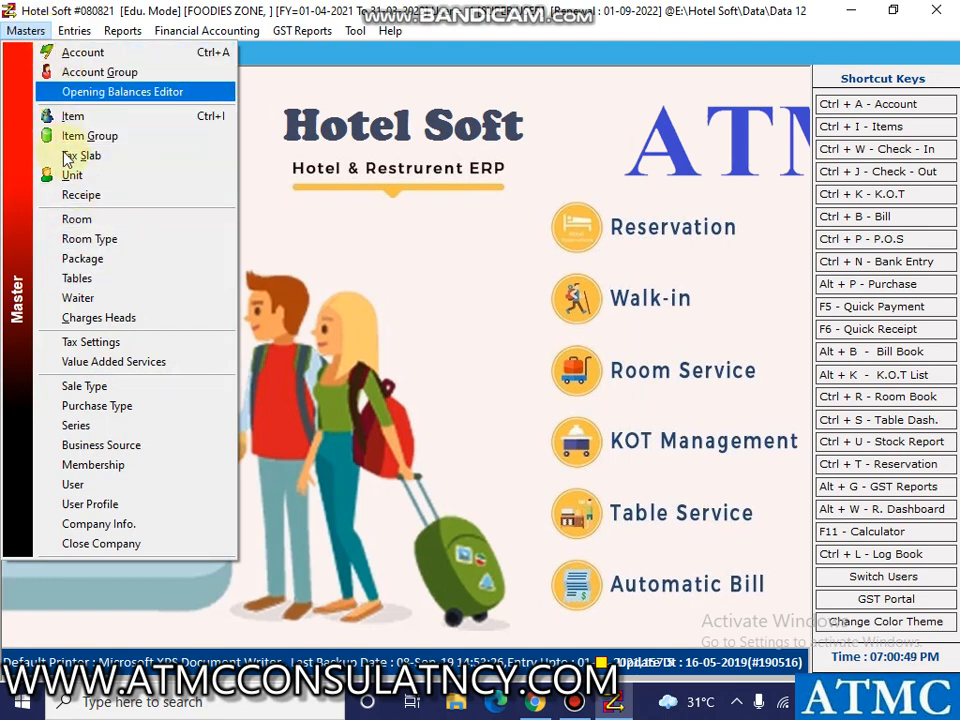
{"action": "left_click", "coordinate": [80, 298]}
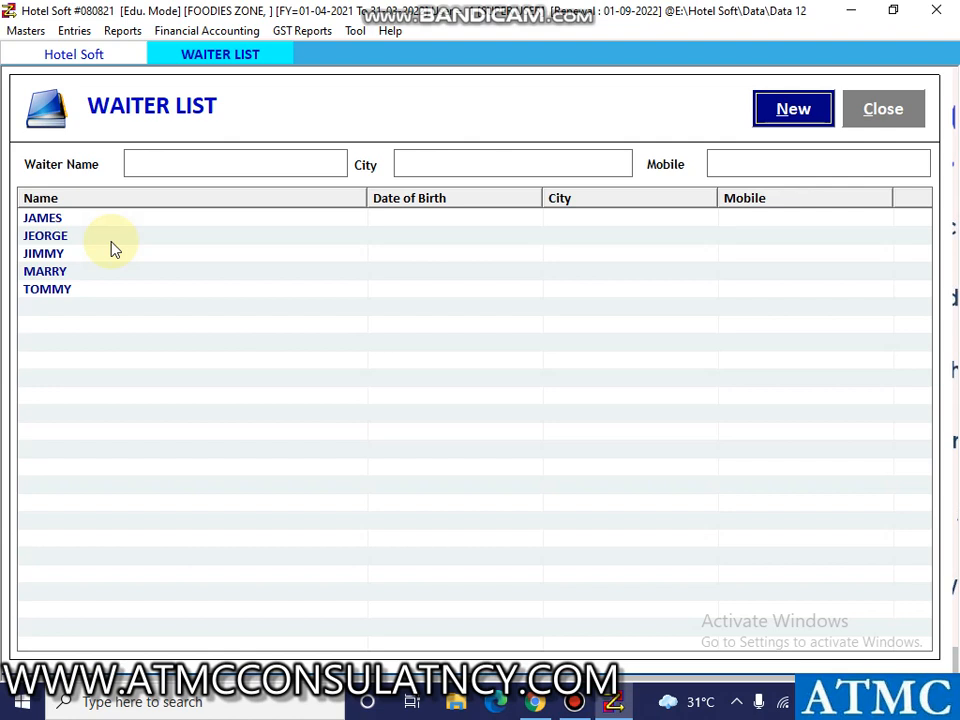
{"action": "left_click", "coordinate": [785, 112]}
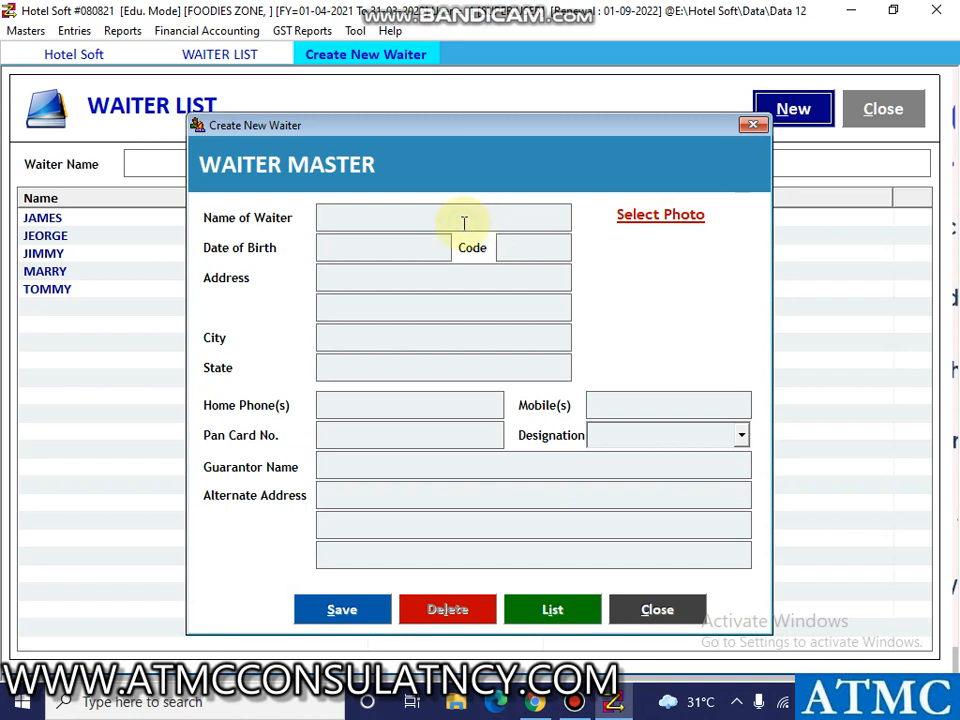
{"action": "type", "text": "banty"}
{"action": "key", "text": "Return"}
{"action": "key", "text": "Return"}
{"action": "key", "text": "Return"}
{"action": "key", "text": "Return"}
{"action": "key", "text": "Return"}
{"action": "key", "text": "Return"}
{"action": "key", "text": "Return"}
{"action": "key", "text": "Return"}
{"action": "key", "text": "Return"}
{"action": "key", "text": "Return"}
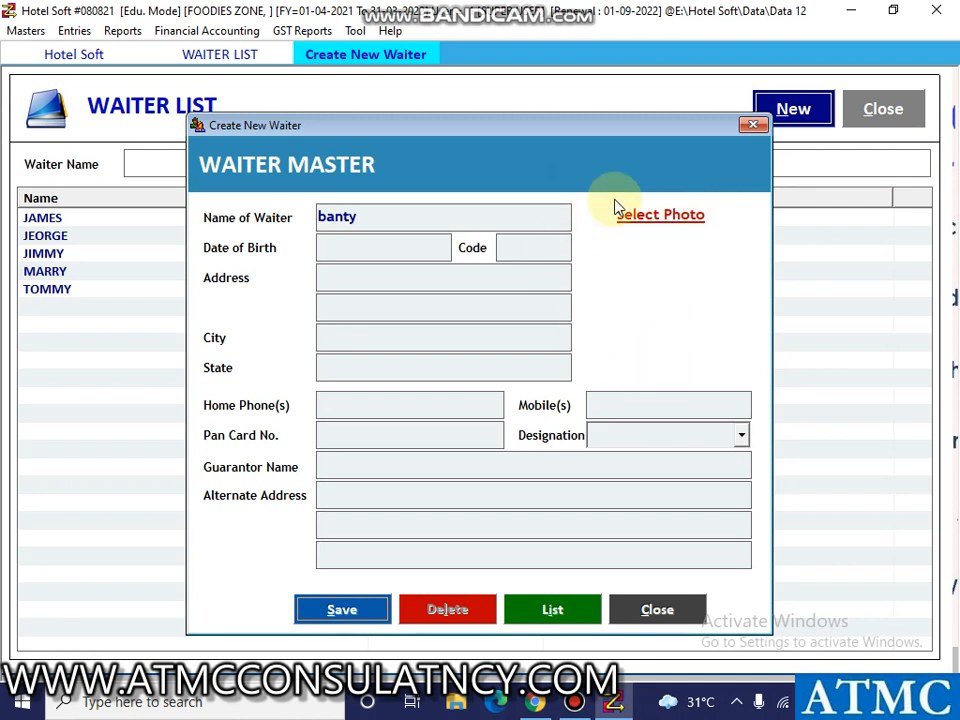
{"action": "left_click", "coordinate": [366, 612]}
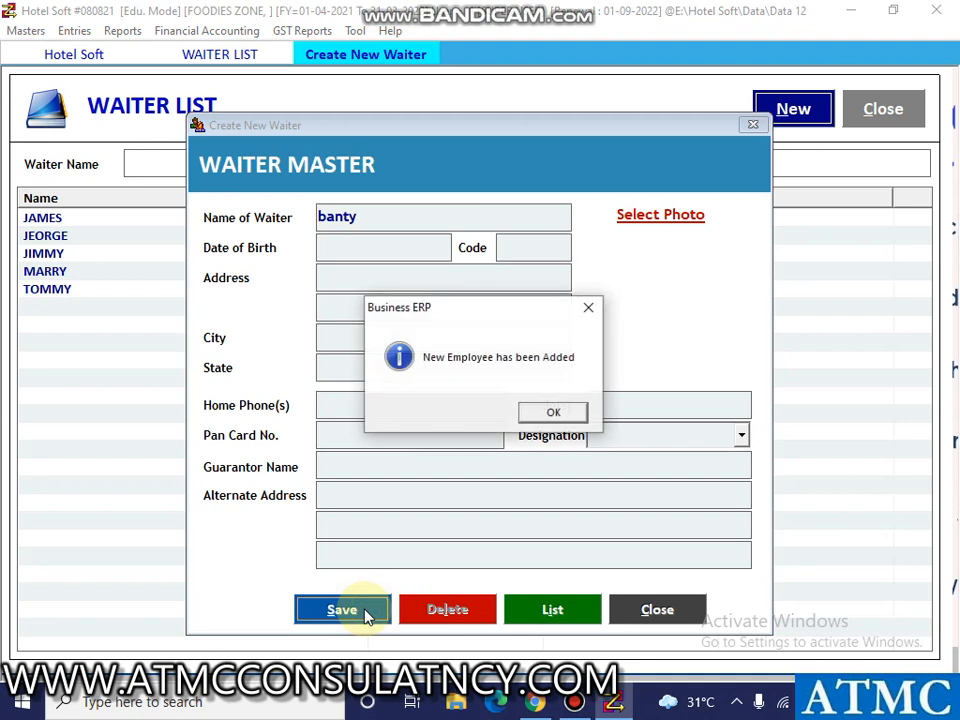
Dismiss the waiter save confirmation and close both the waiter form and the waiter list.
{"action": "left_click", "coordinate": [553, 412]}
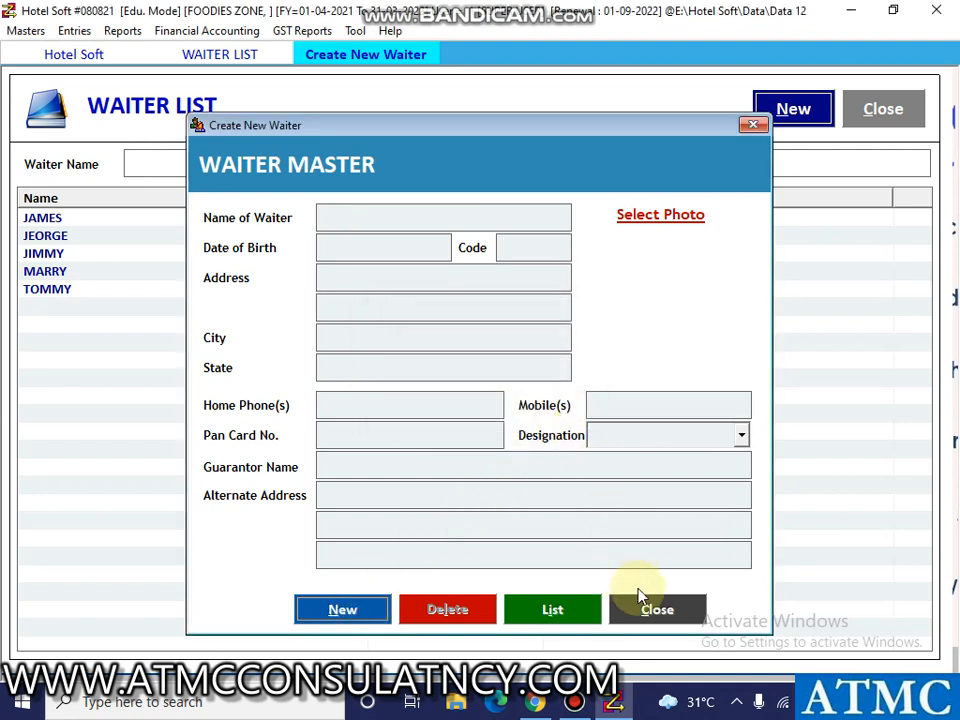
{"action": "left_click", "coordinate": [650, 610]}
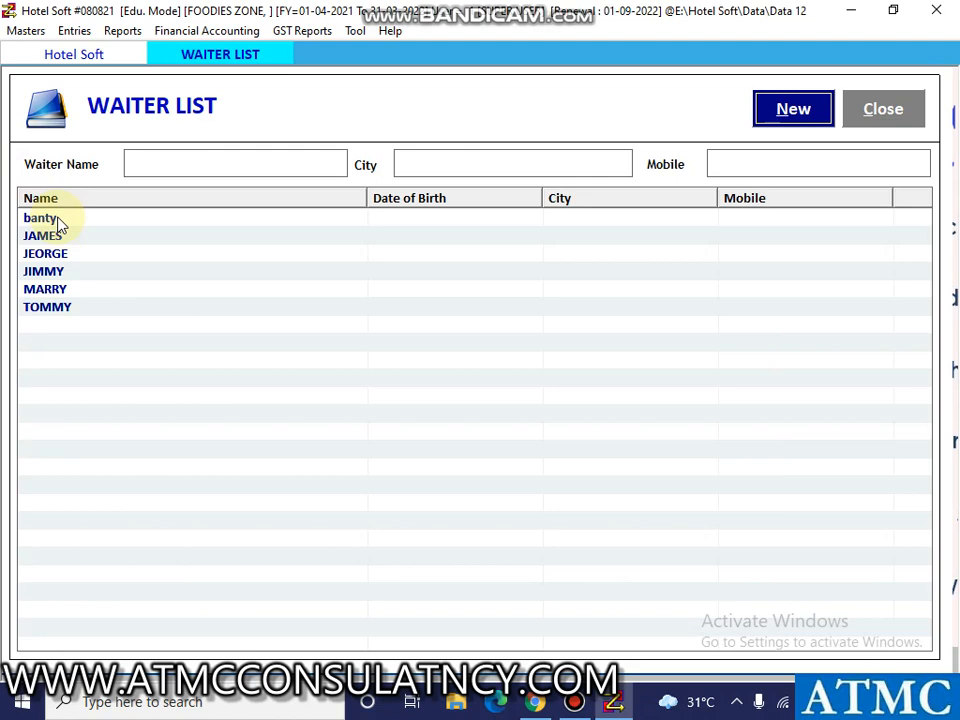
{"action": "left_click", "coordinate": [889, 117]}
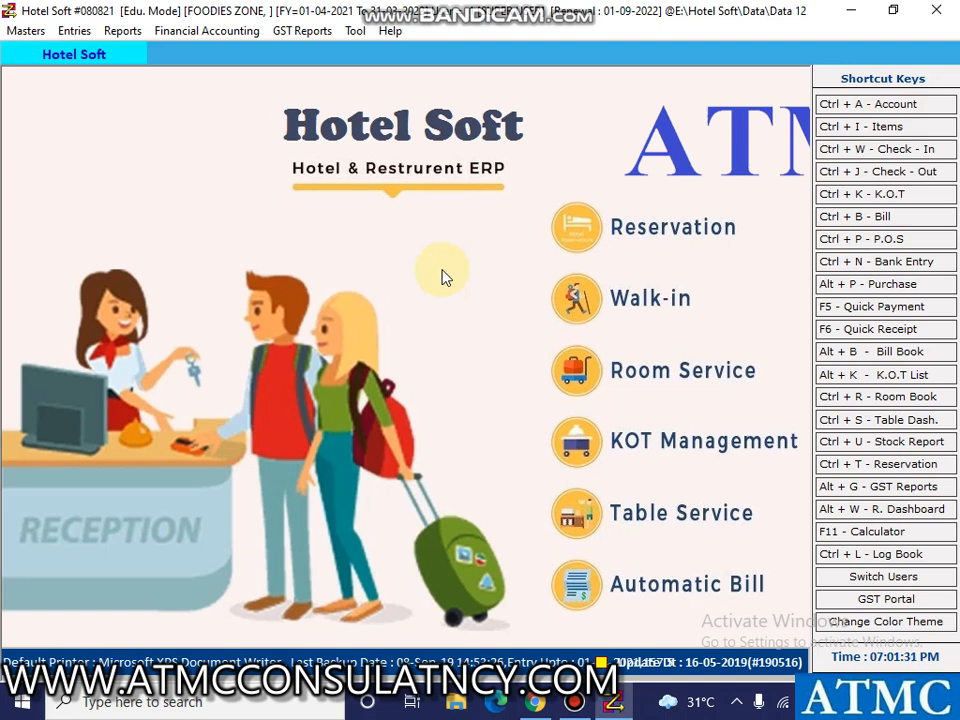
Open the Table Dashboard from the transaction entries and start a KOT for table 401.
{"action": "left_click", "coordinate": [76, 36]}
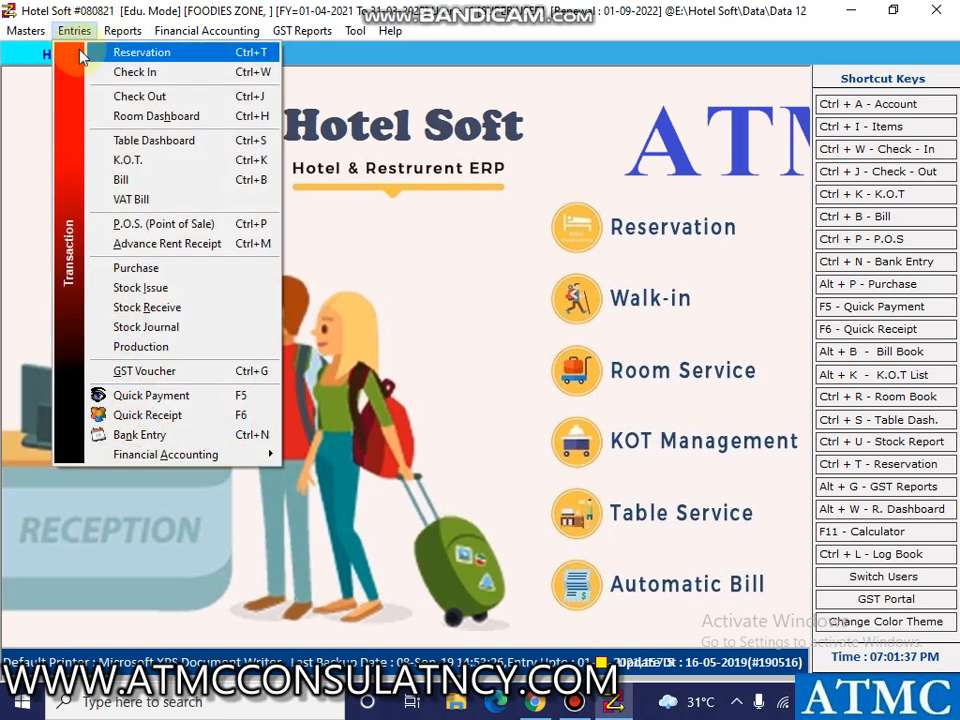
{"action": "left_click", "coordinate": [150, 140]}
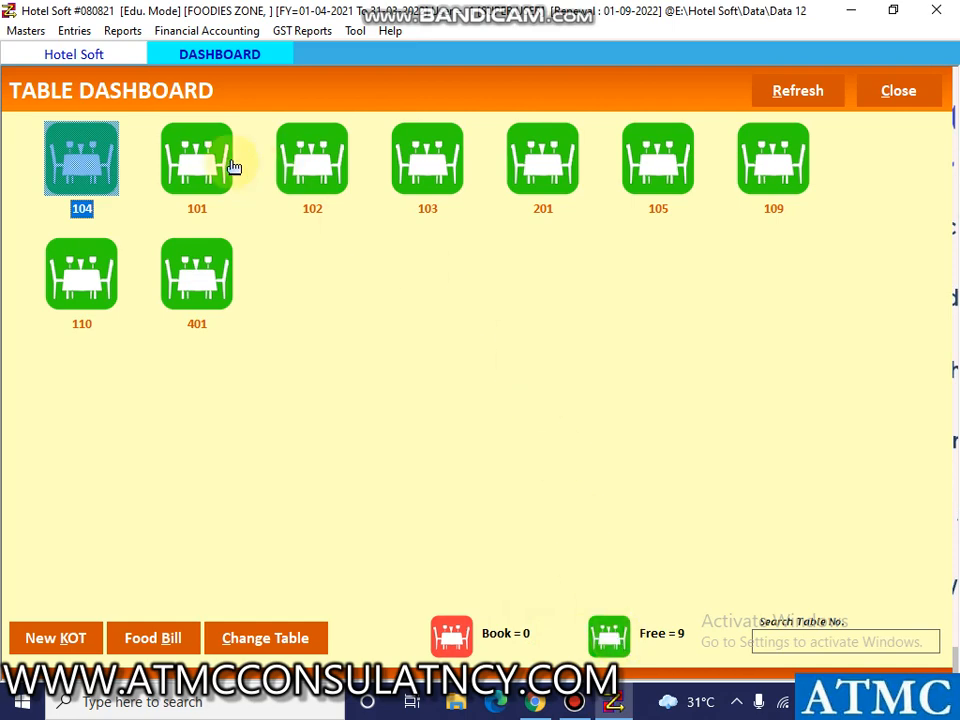
{"action": "left_click", "coordinate": [205, 218]}
{"action": "double_click", "coordinate": [200, 272]}
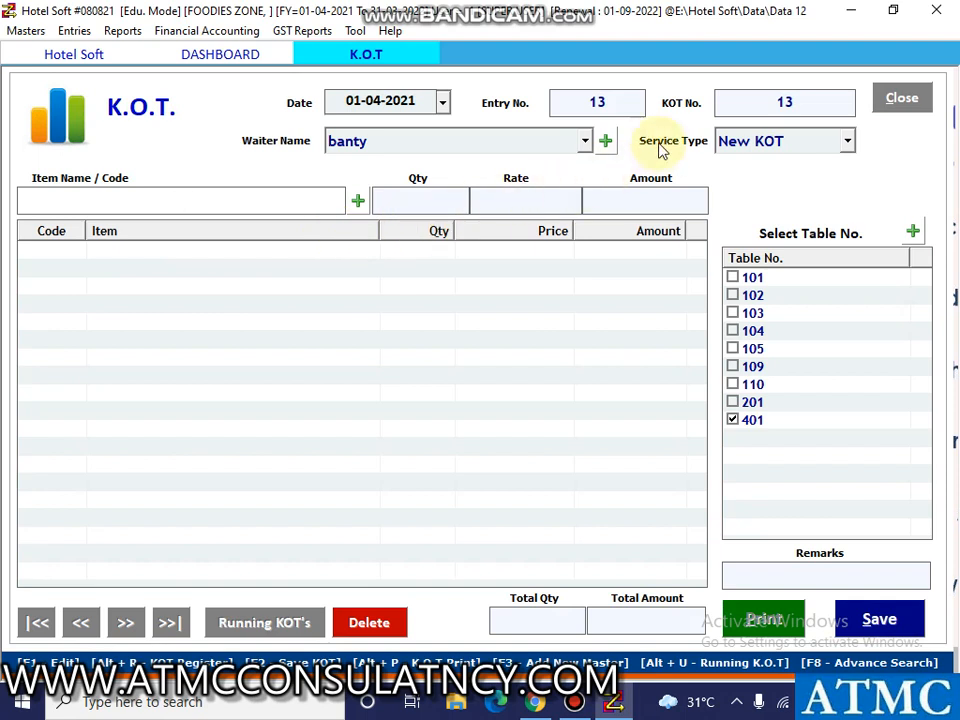
Assign the second listed waiter to the KOT, keep service type New KOT, and select table 401.
{"action": "left_click", "coordinate": [421, 108]}
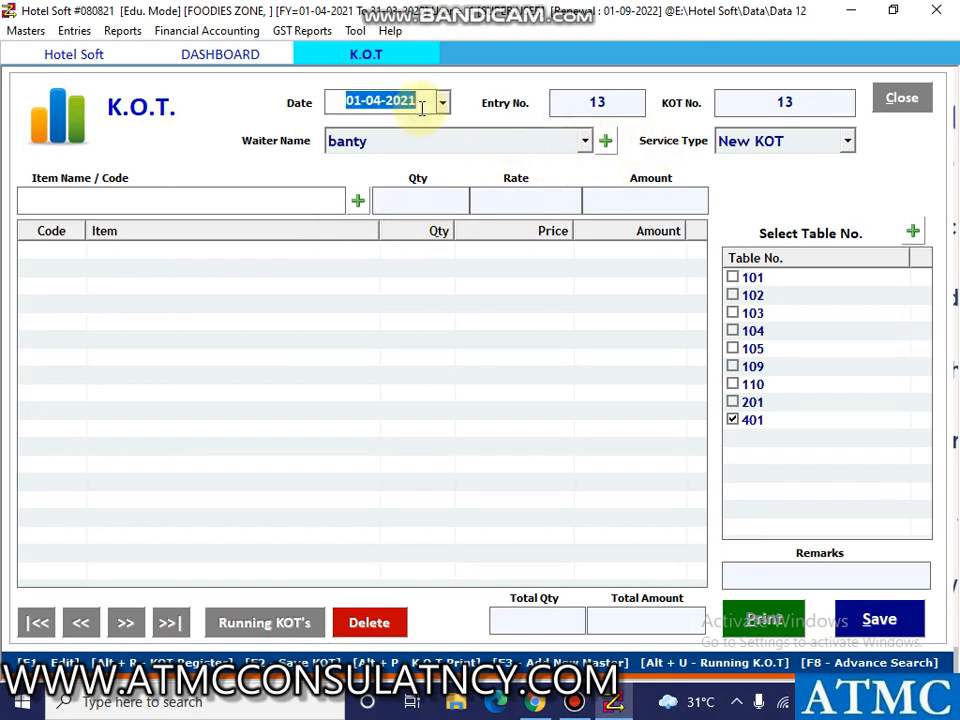
{"action": "key", "text": "Return"}
{"action": "key", "text": "Return"}
{"action": "key", "text": "Return"}
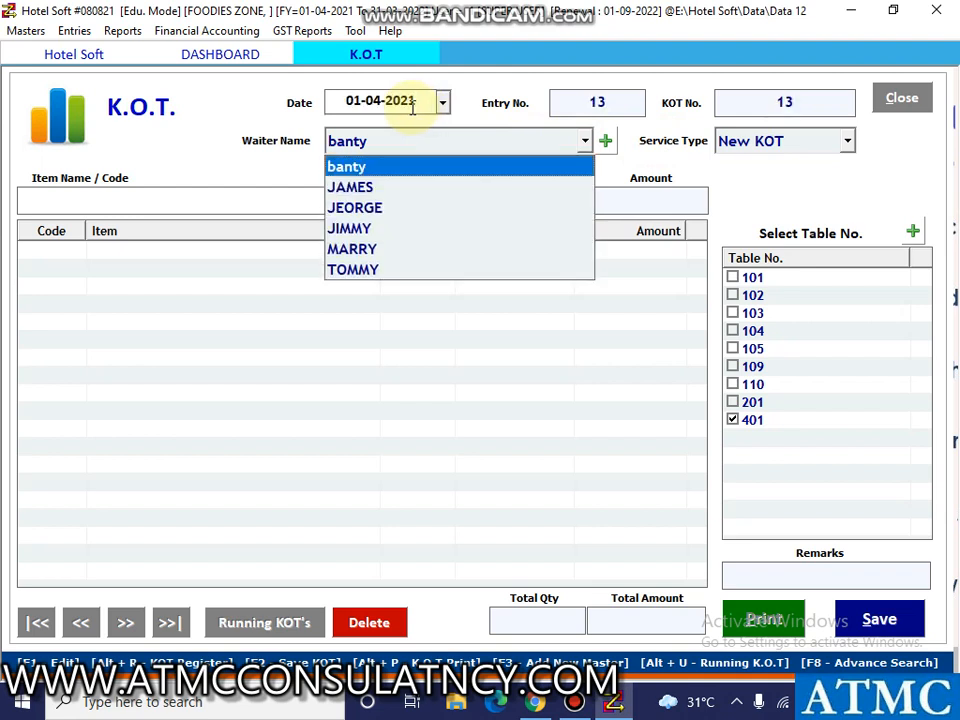
{"action": "key", "text": "Down"}
{"action": "key", "text": "Return"}
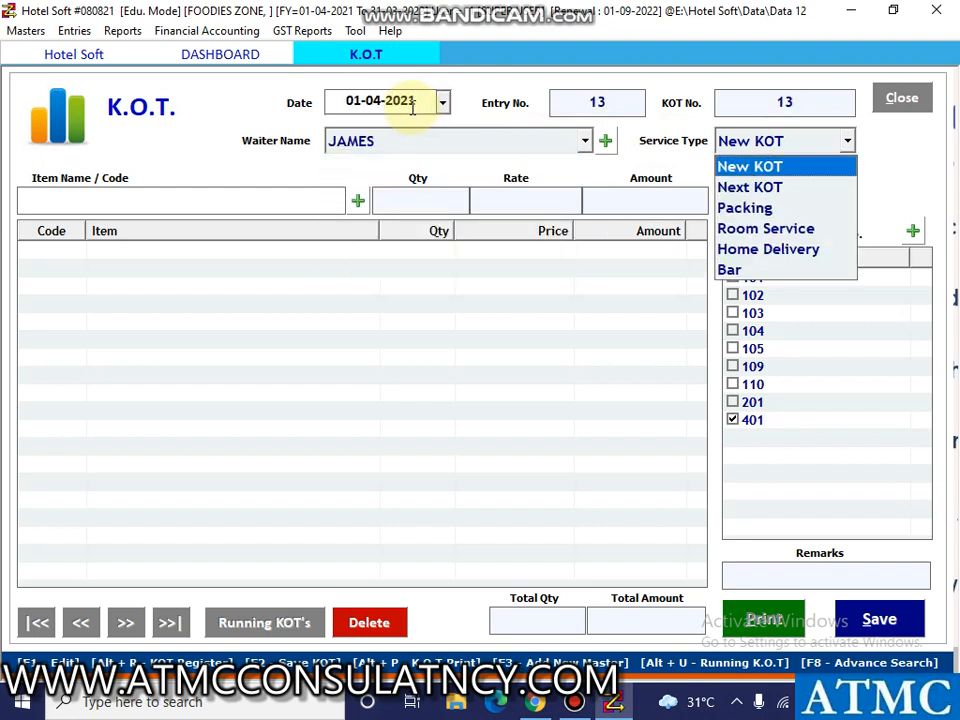
{"action": "key", "text": "Return"}
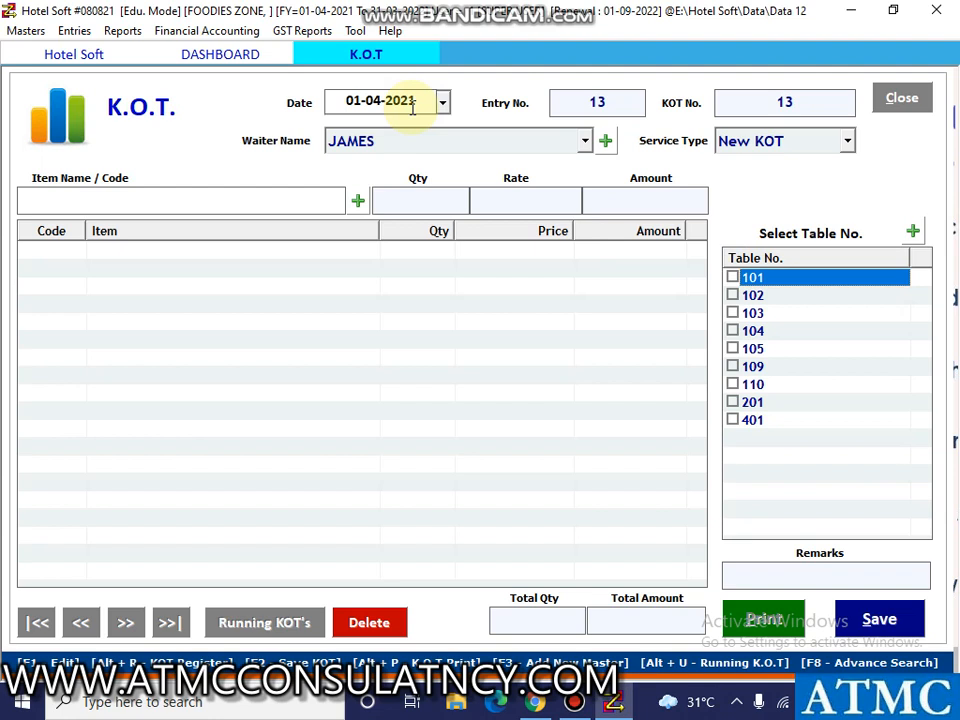
{"action": "left_click", "coordinate": [733, 420]}
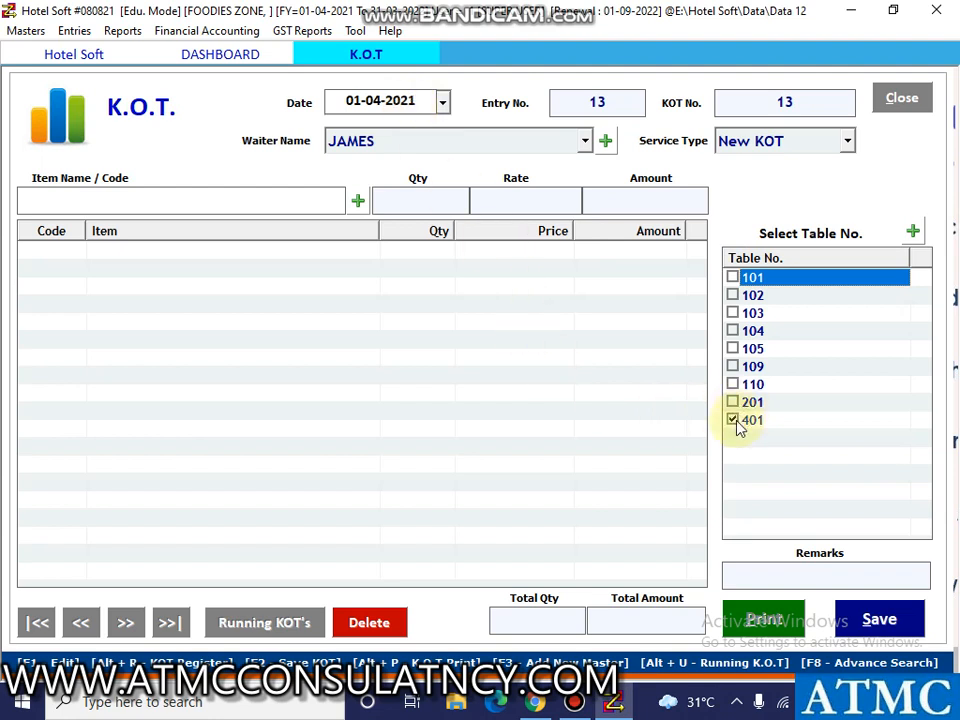
Add item PIZZA with quantity 1 to the KOT for table 401.
{"action": "left_click", "coordinate": [267, 196]}
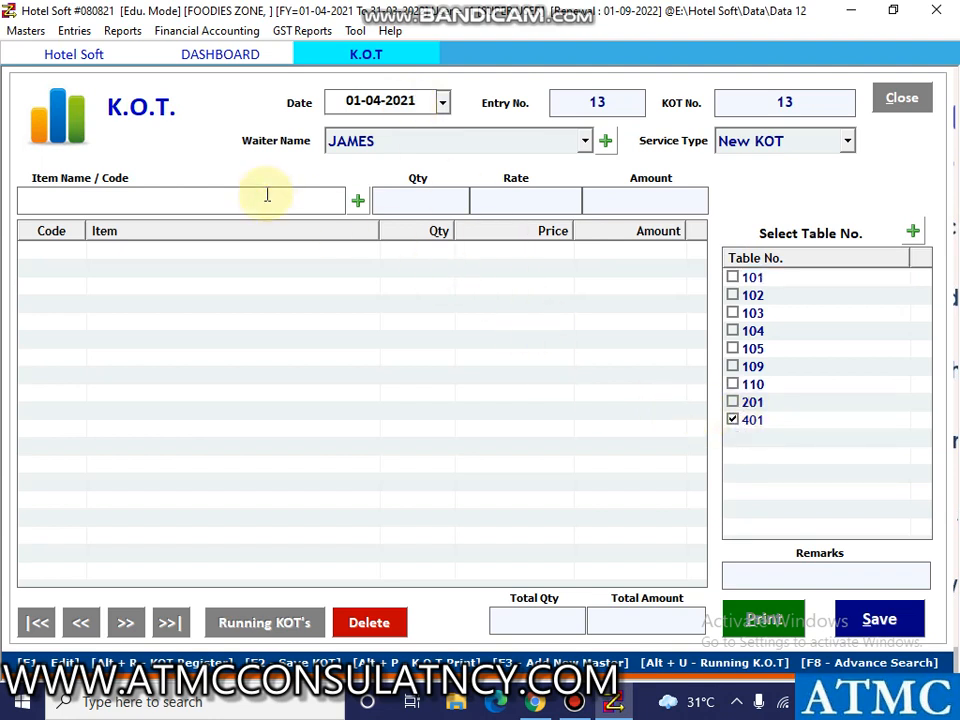
{"action": "type", "text": "pizza"}
{"action": "key", "text": "Down"}
{"action": "key", "text": "Return"}
{"action": "type", "text": "1"}
{"action": "key", "text": "Return"}
{"action": "key", "text": "Return"}
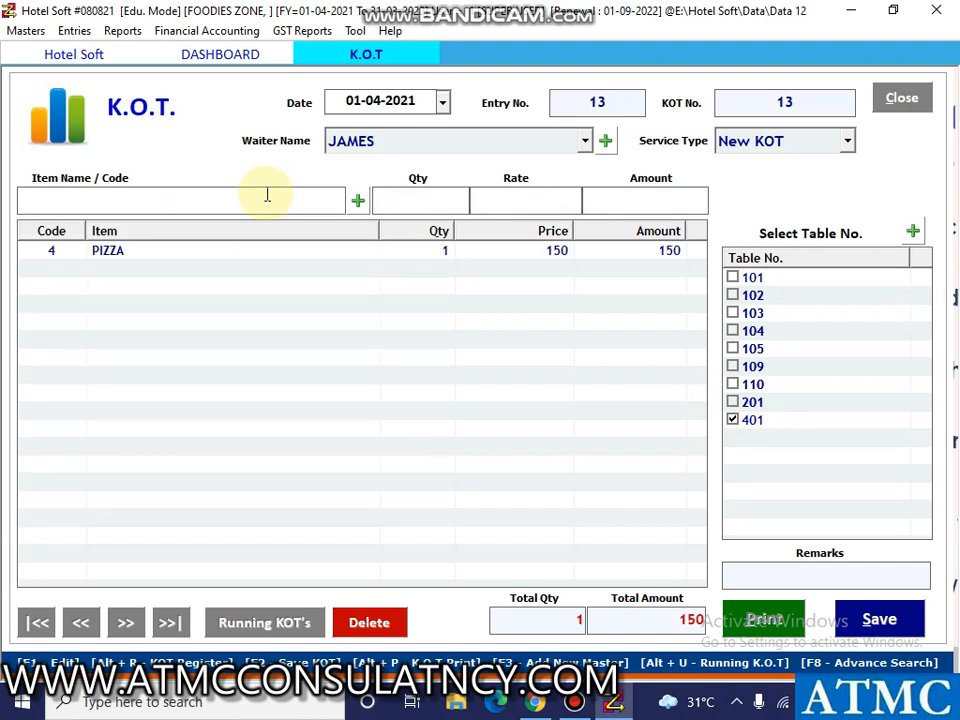
Save the KOT for table 401 without printing it and return to the Table Dashboard.
{"action": "left_click", "coordinate": [911, 619]}
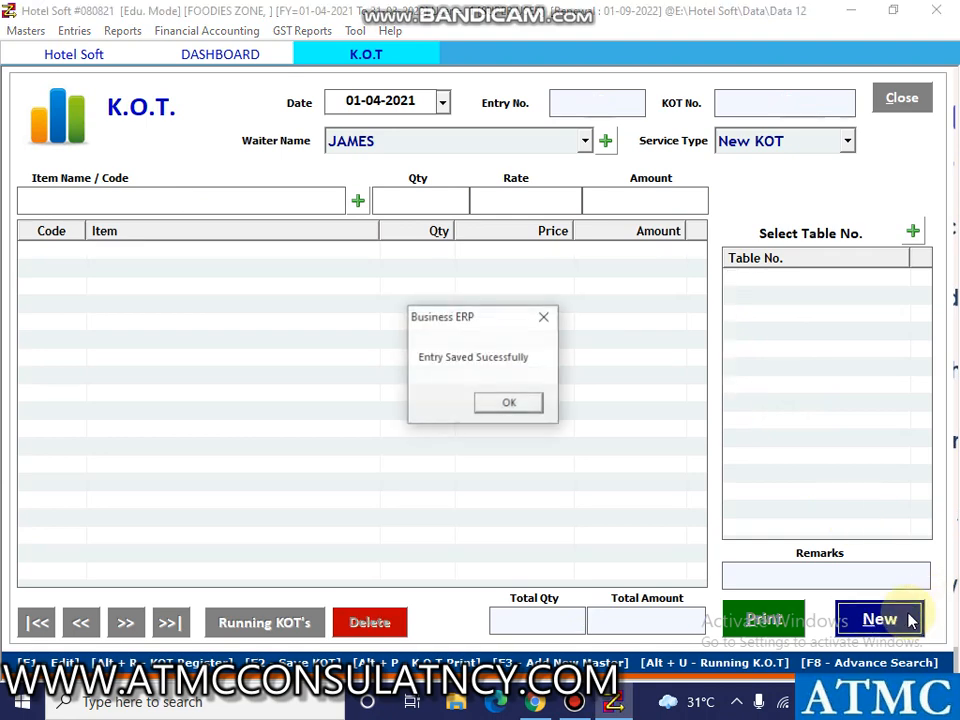
{"action": "left_click", "coordinate": [508, 403]}
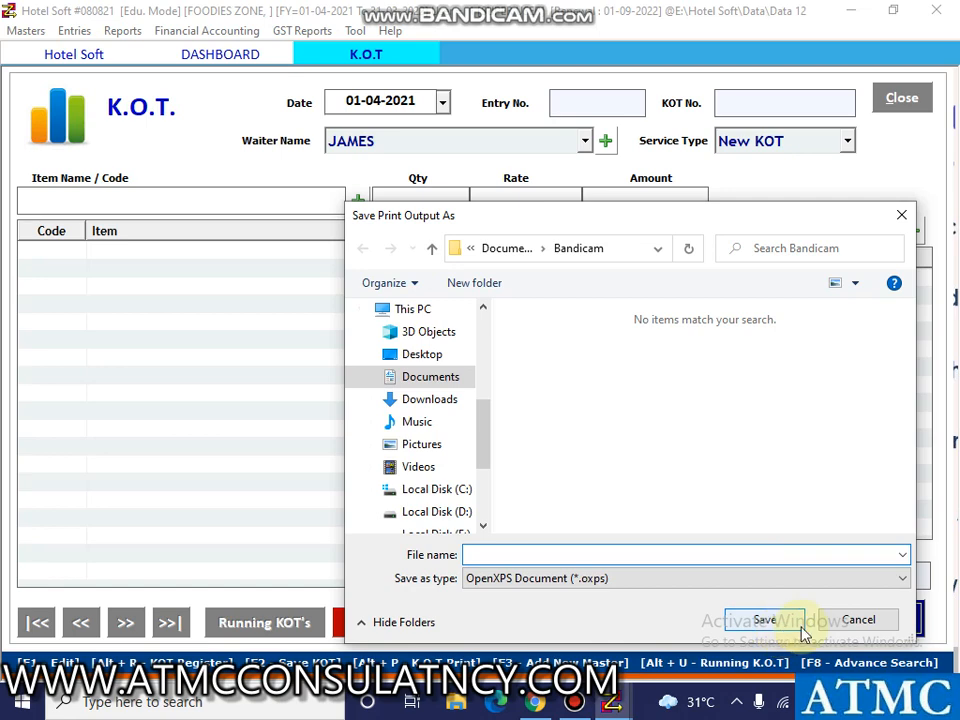
{"action": "left_click", "coordinate": [861, 630]}
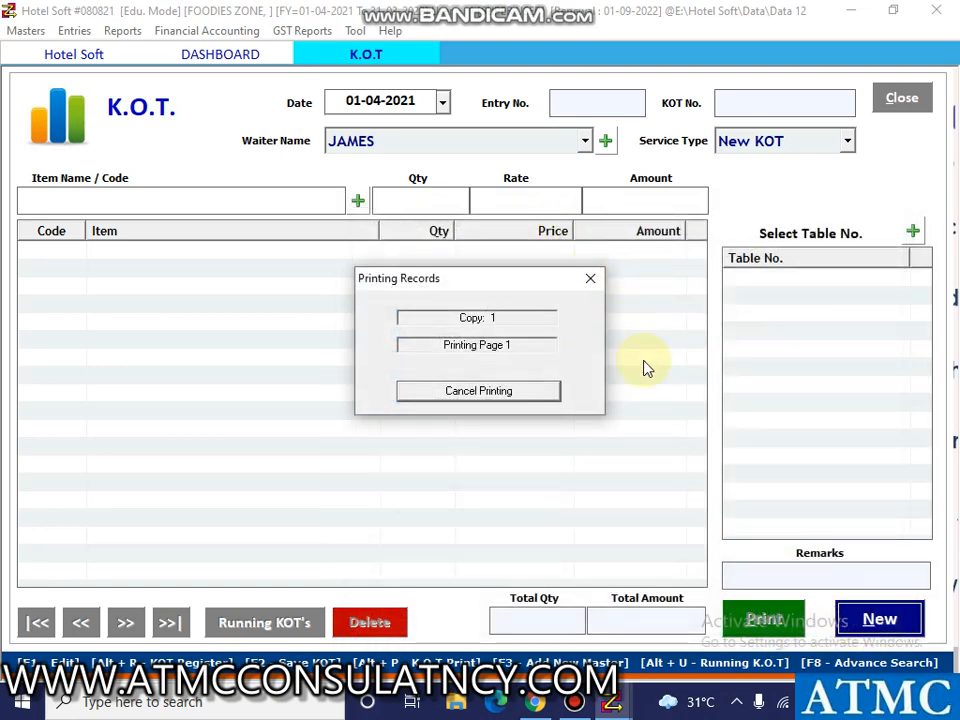
{"action": "left_click", "coordinate": [525, 389]}
{"action": "left_click", "coordinate": [268, 57]}
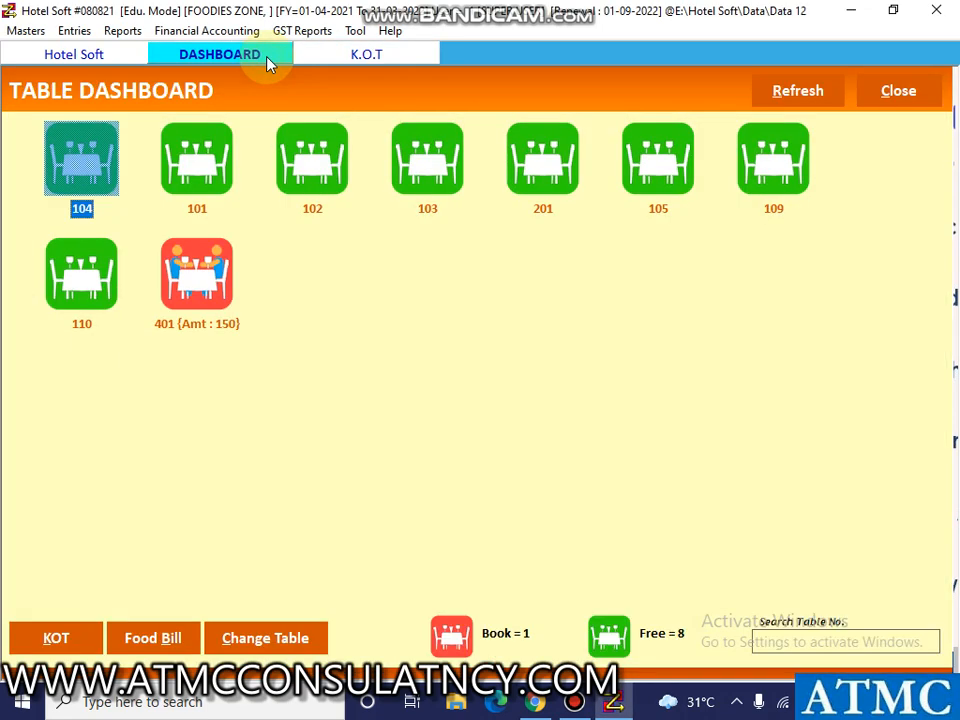
{"action": "double_click", "coordinate": [337, 191]}
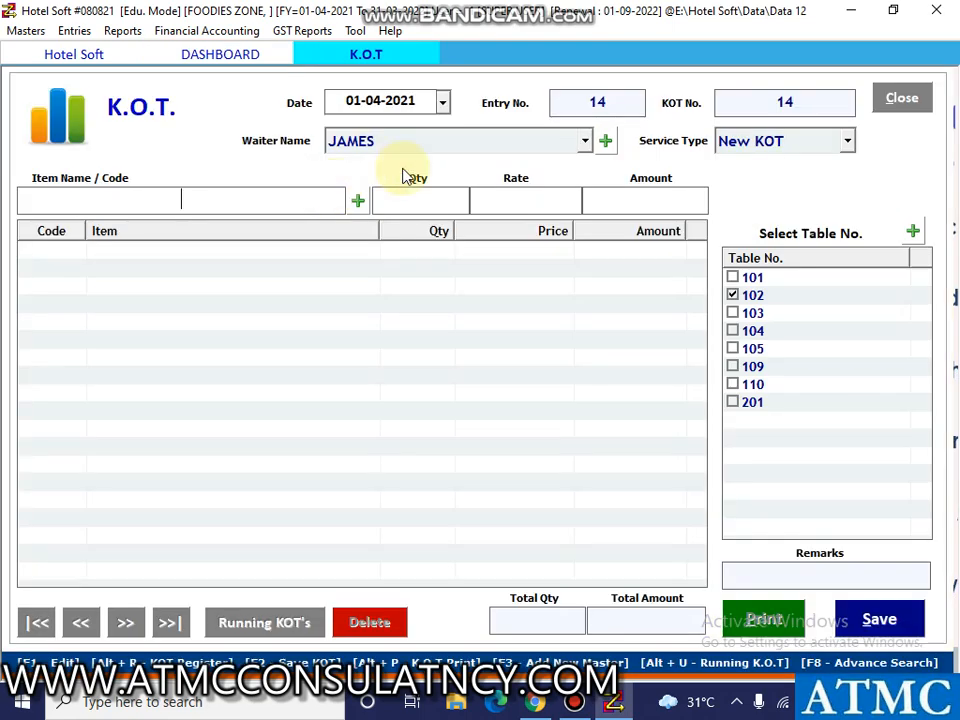
{"action": "left_click", "coordinate": [240, 54]}
{"action": "left_click", "coordinate": [327, 176]}
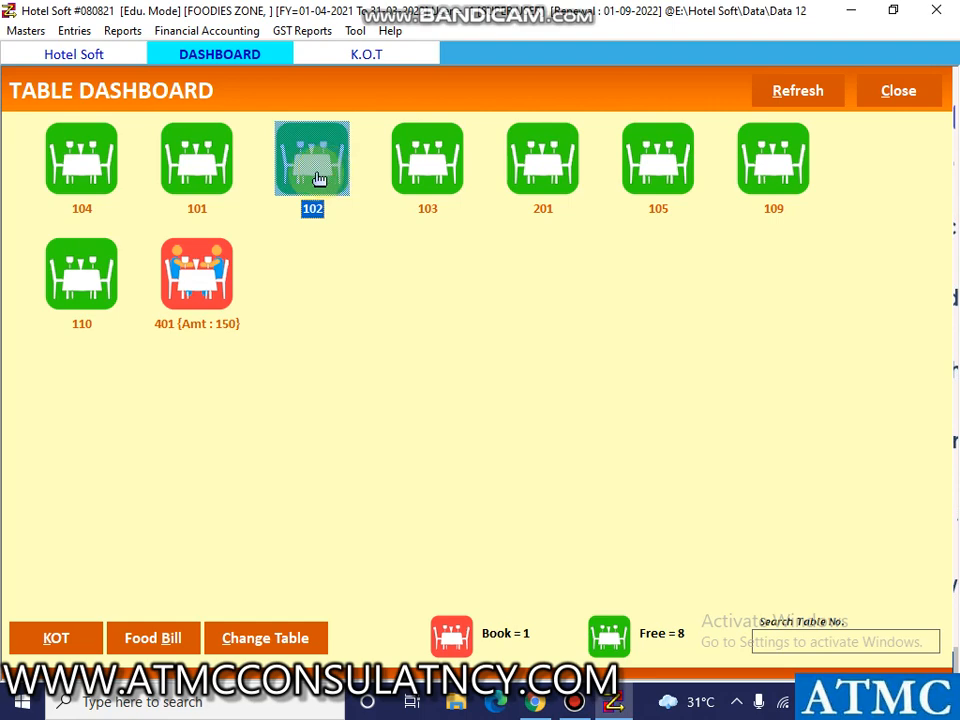
Start a KOT for table 101 with the third listed waiter and service type New KOT, selecting table 101 again.
{"action": "left_click", "coordinate": [197, 175]}
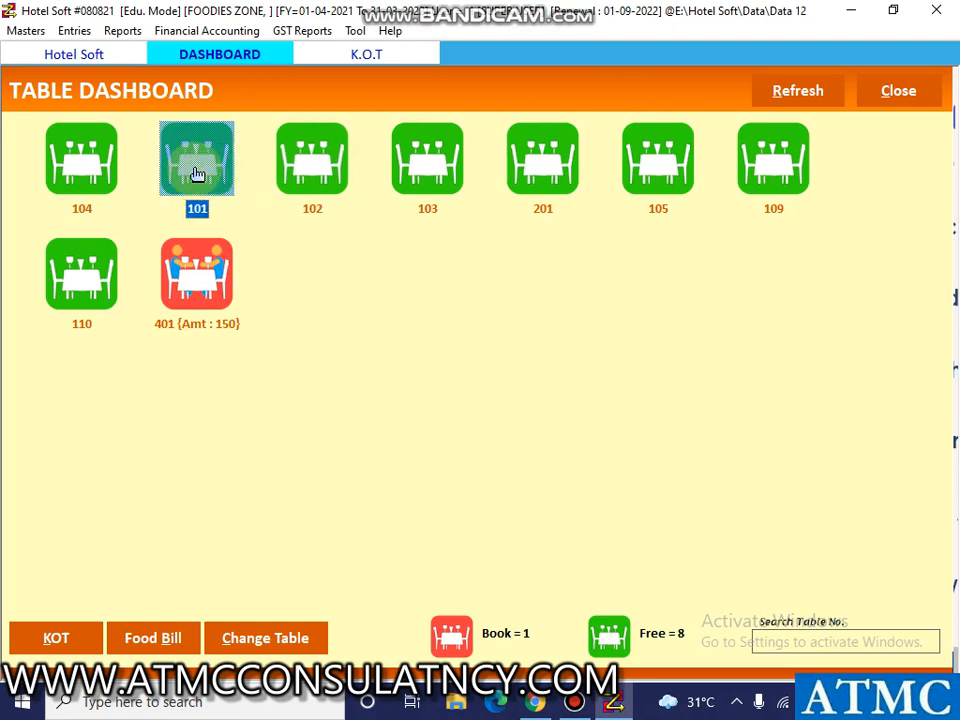
{"action": "left_click", "coordinate": [58, 642]}
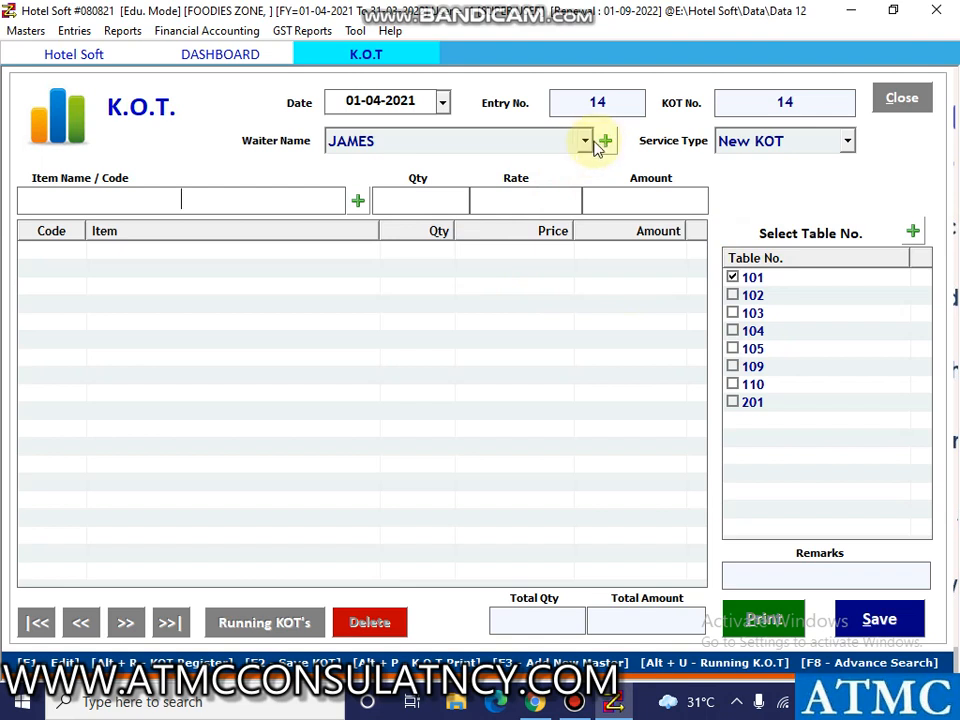
{"action": "left_click", "coordinate": [433, 103]}
{"action": "key", "text": "Return"}
{"action": "key", "text": "Return"}
{"action": "key", "text": "Return"}
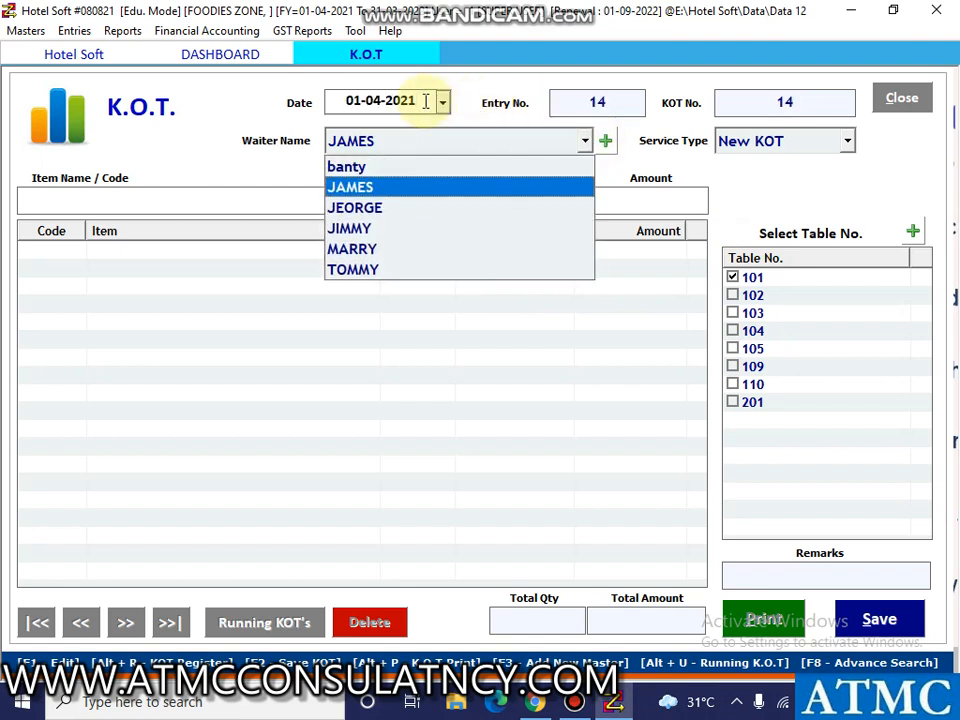
{"action": "key", "text": "Down"}
{"action": "key", "text": "Return"}
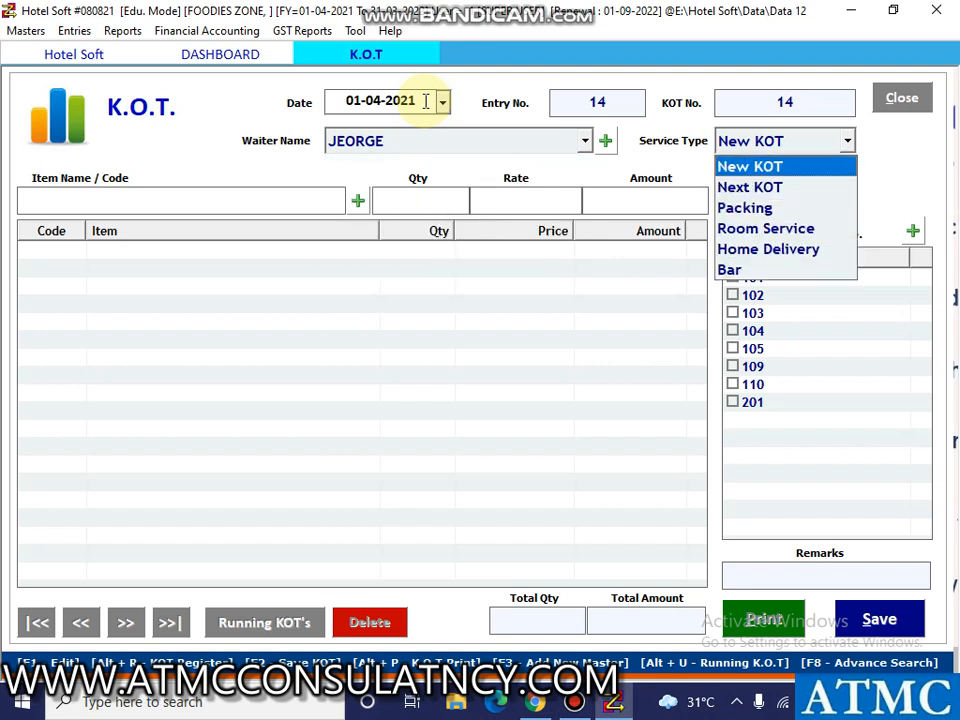
{"action": "key", "text": "Return"}
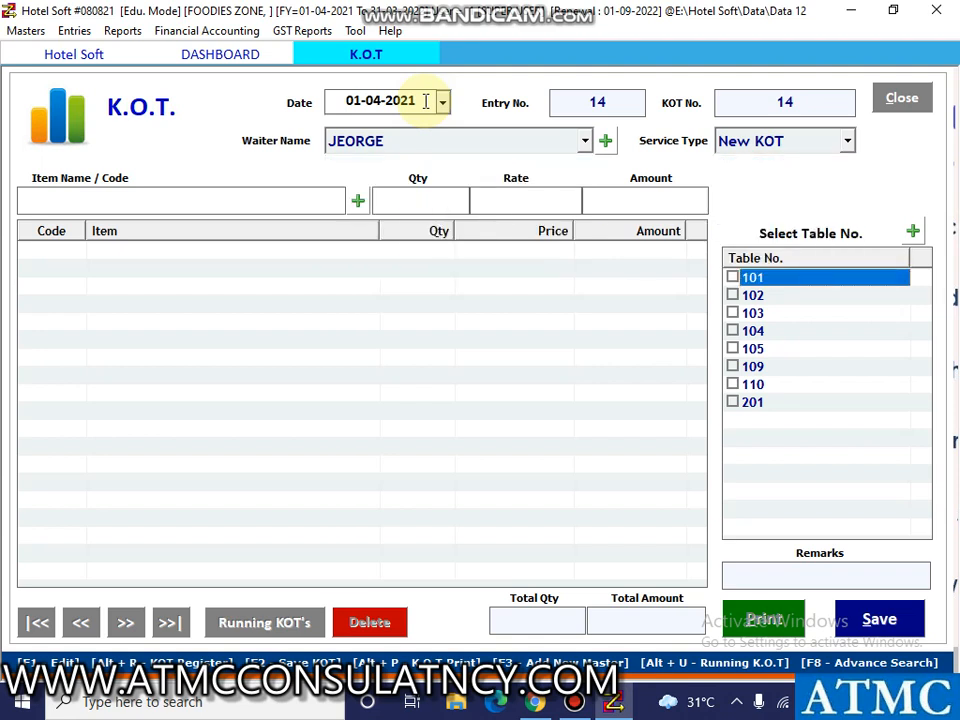
{"action": "key", "text": "space"}
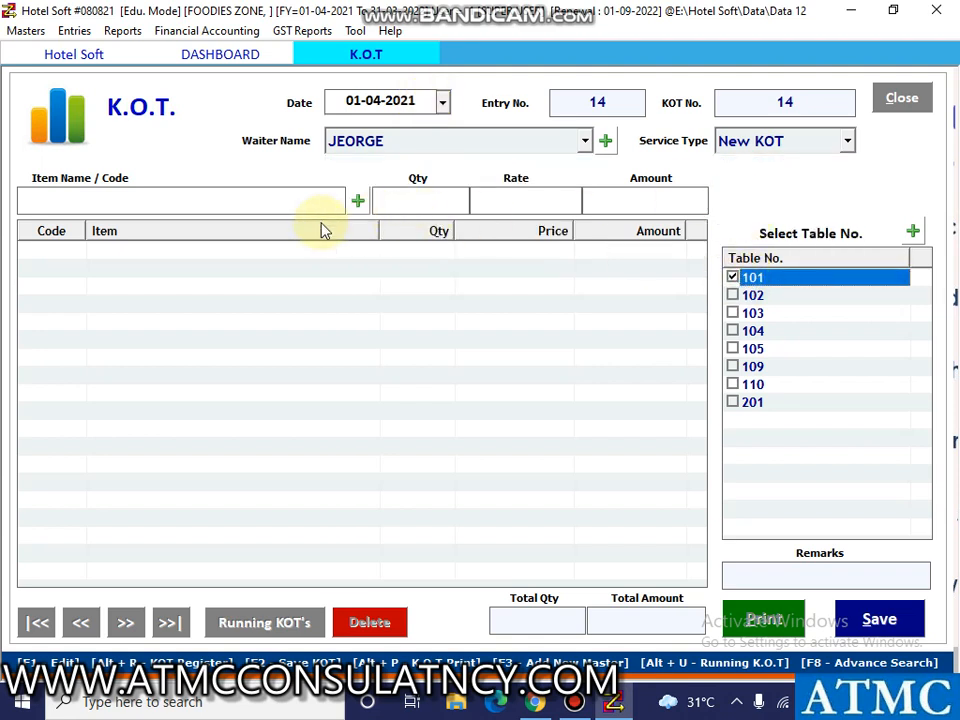
Add item ICED TEA with quantity 2 to the KOT for table 101.
{"action": "left_click", "coordinate": [262, 196]}
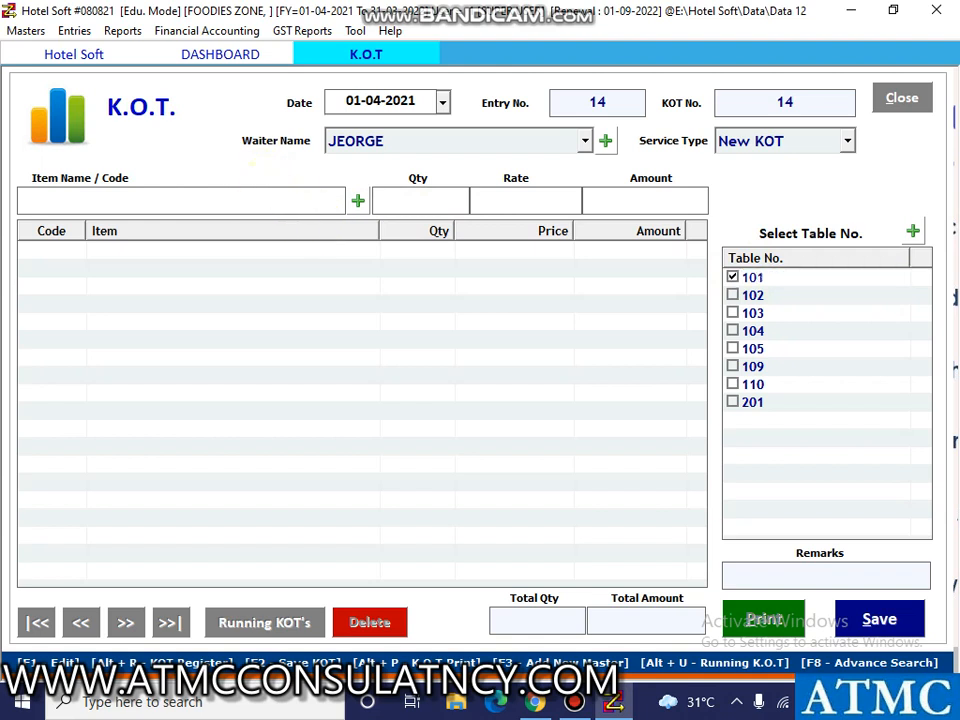
{"action": "type", "text": "iced"}
{"action": "key", "text": "Down"}
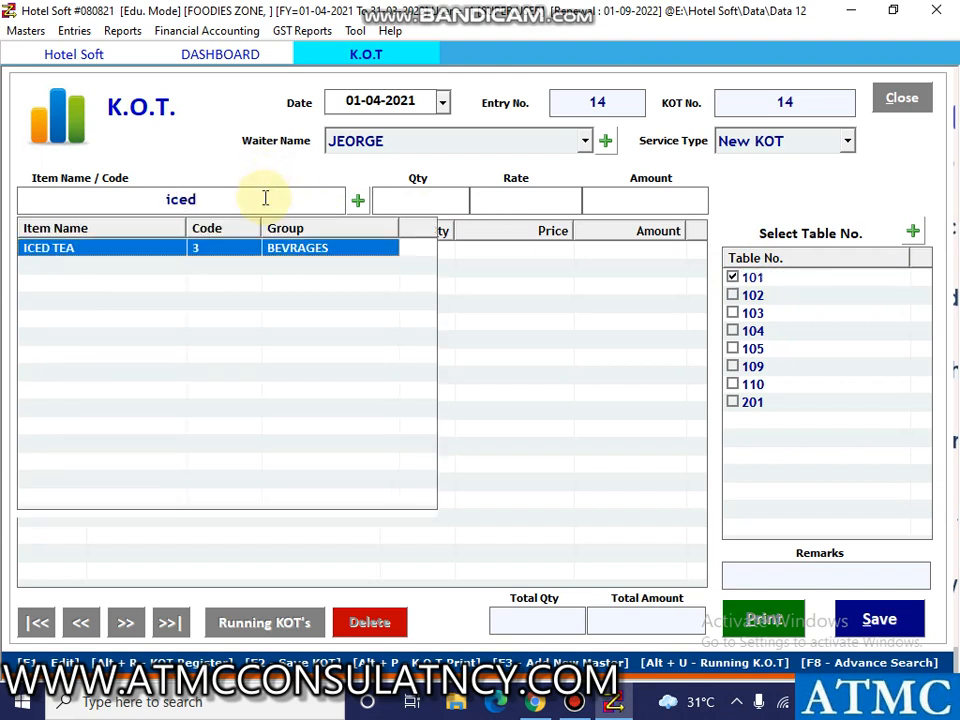
{"action": "key", "text": "Return"}
{"action": "type", "text": "2"}
{"action": "key", "text": "Return"}
{"action": "key", "text": "Return"}
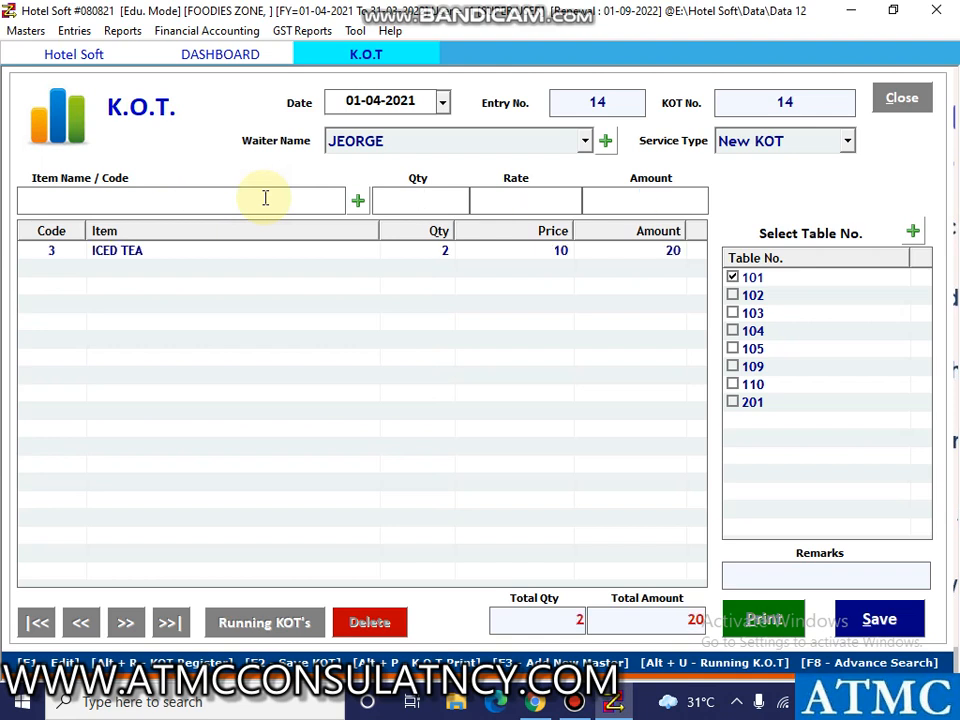
Save the KOT for table 101 without printing it and close the Table Dashboard.
{"action": "left_click", "coordinate": [900, 619]}
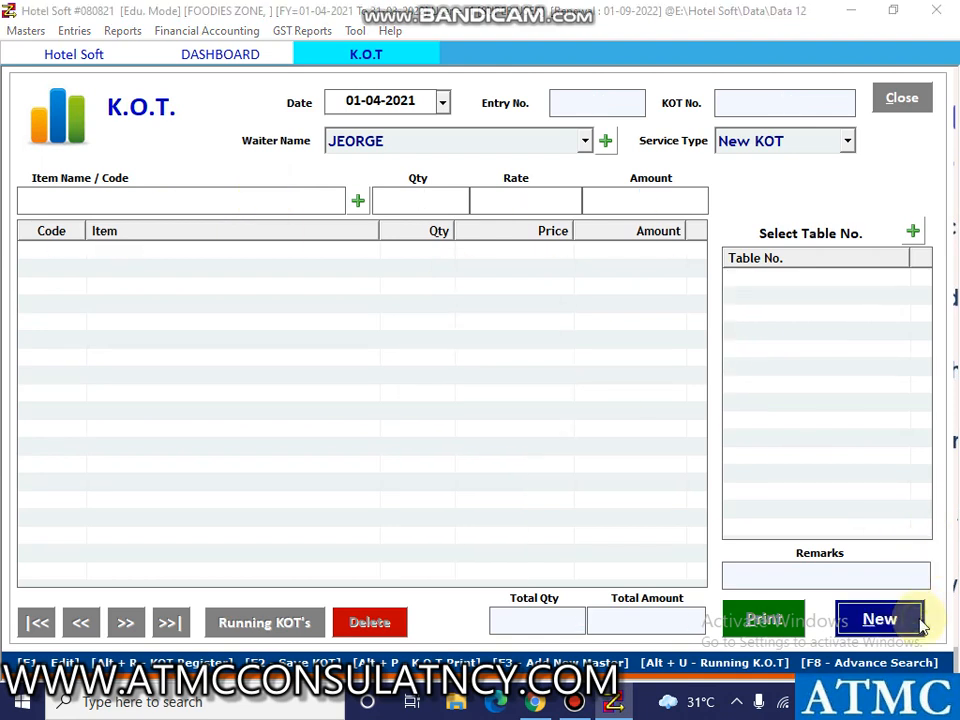
{"action": "left_click", "coordinate": [517, 405]}
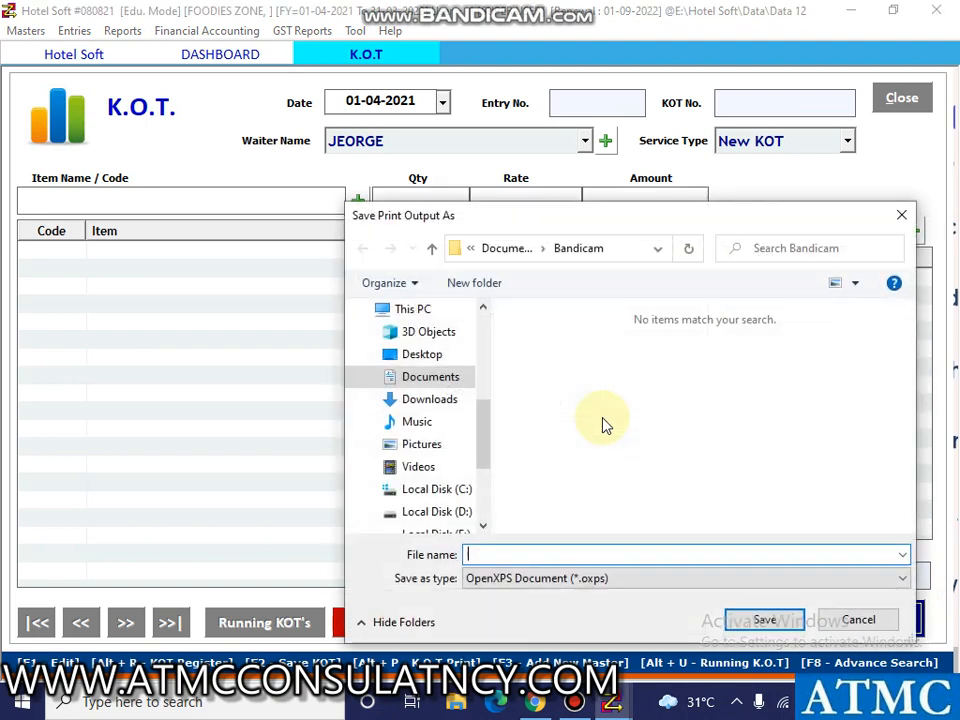
{"action": "left_click", "coordinate": [858, 619]}
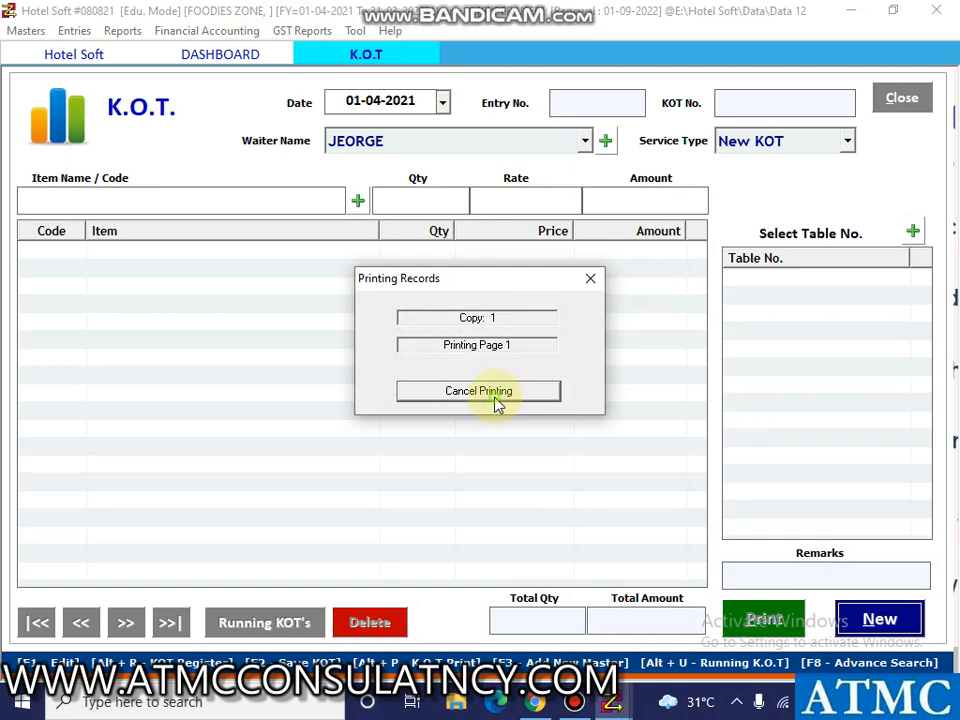
{"action": "left_click", "coordinate": [915, 99]}
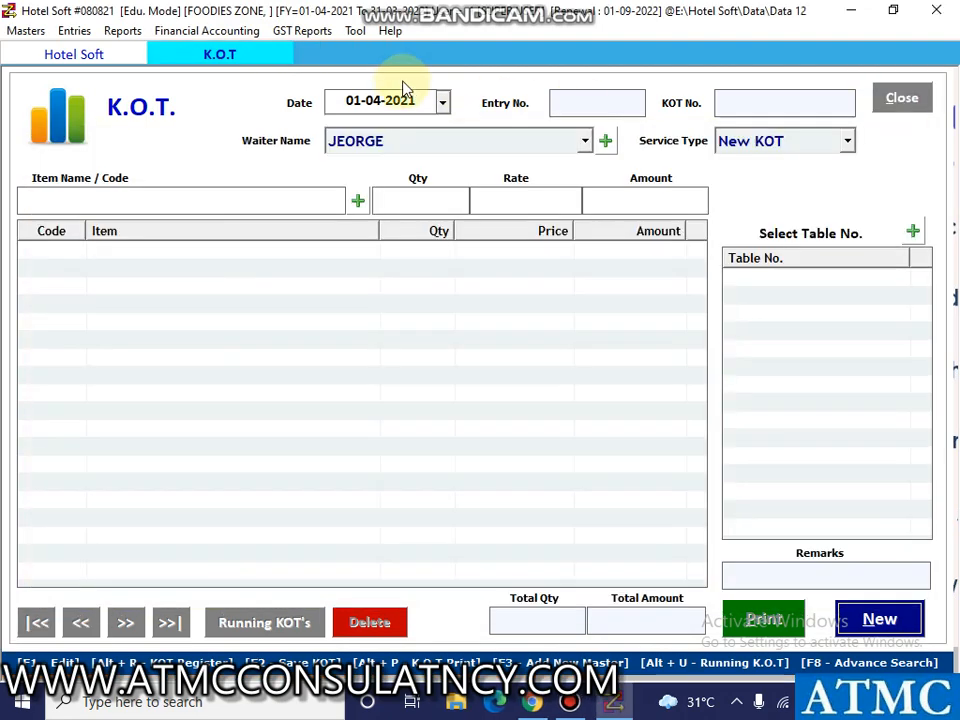
Reopen the Table Dashboard and open the food bill for table 101.
{"action": "left_click", "coordinate": [73, 31]}
{"action": "left_click", "coordinate": [186, 146]}
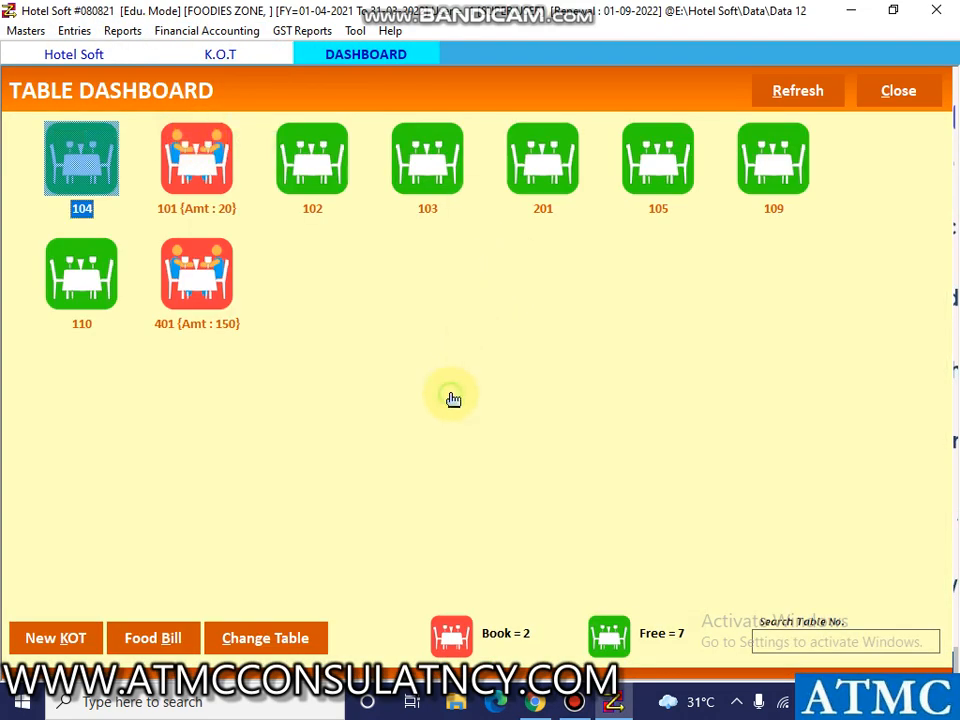
{"action": "left_click", "coordinate": [207, 177]}
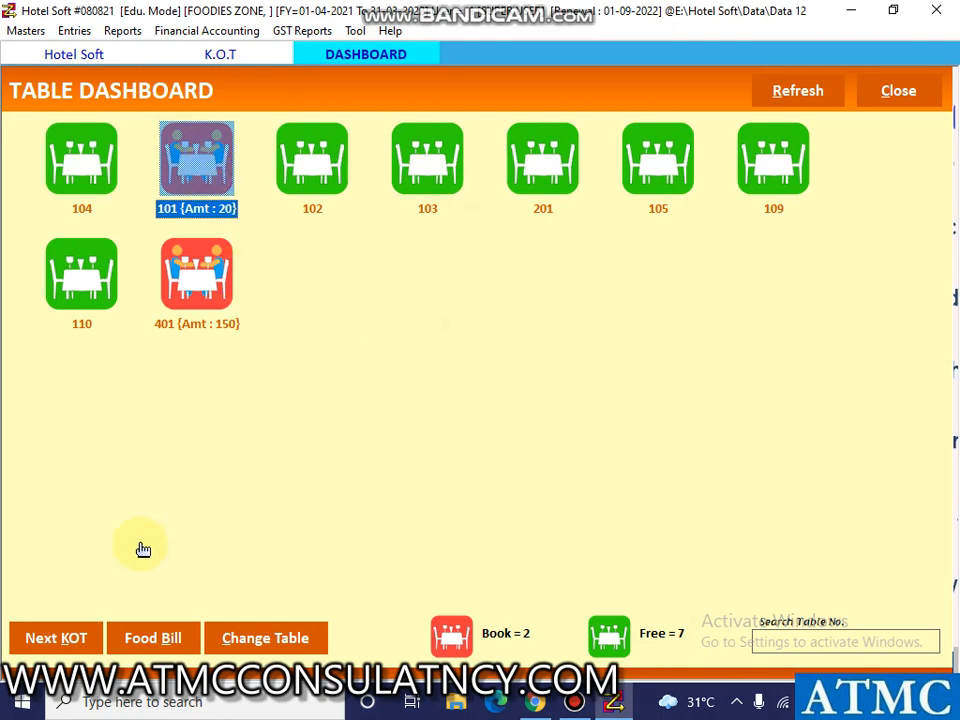
{"action": "left_click", "coordinate": [152, 638]}
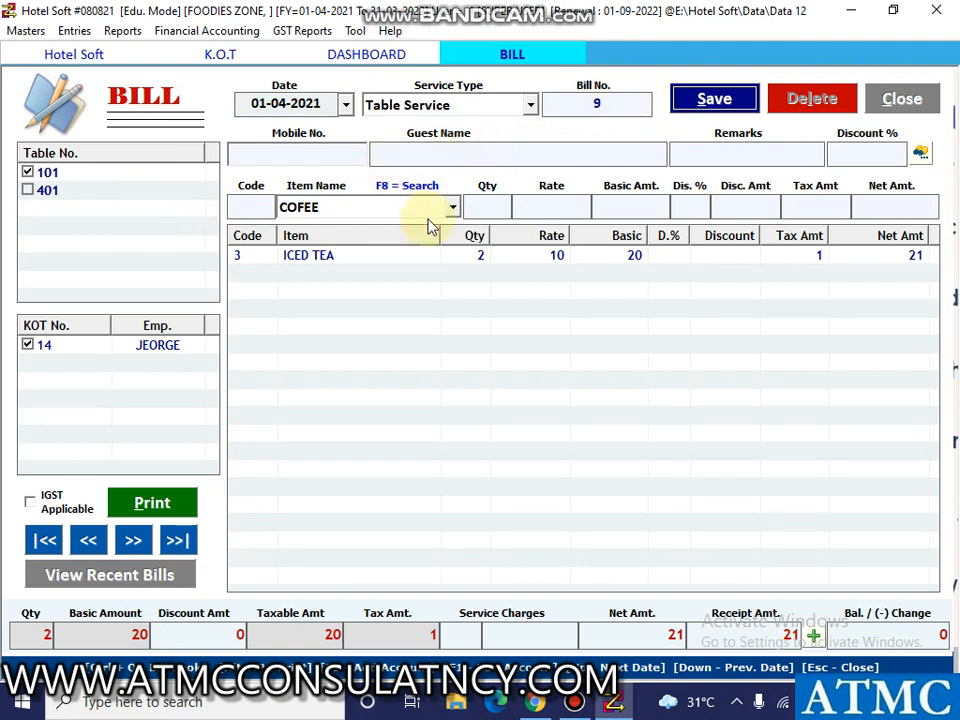
Save the bill for table 101 without printing it.
{"action": "left_click", "coordinate": [718, 100]}
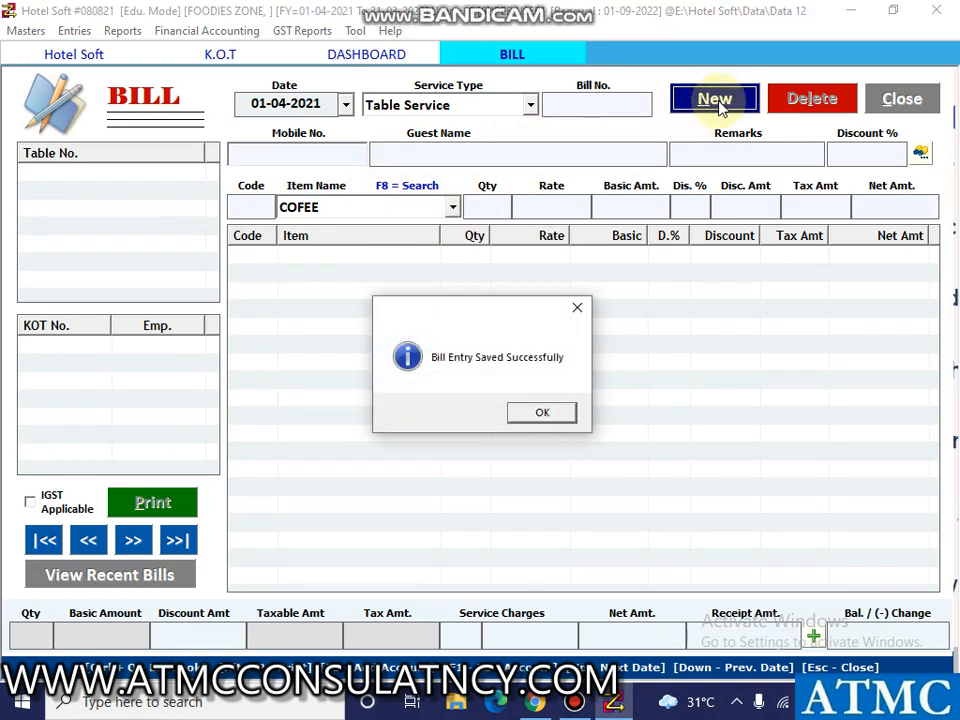
{"action": "left_click", "coordinate": [565, 415]}
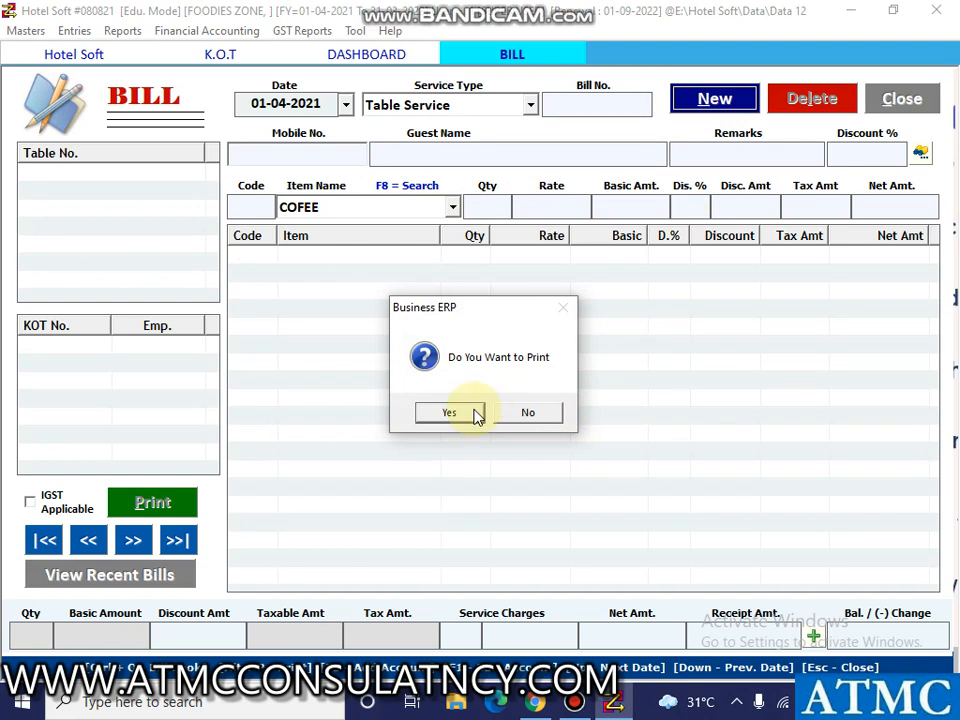
{"action": "left_click", "coordinate": [521, 412]}
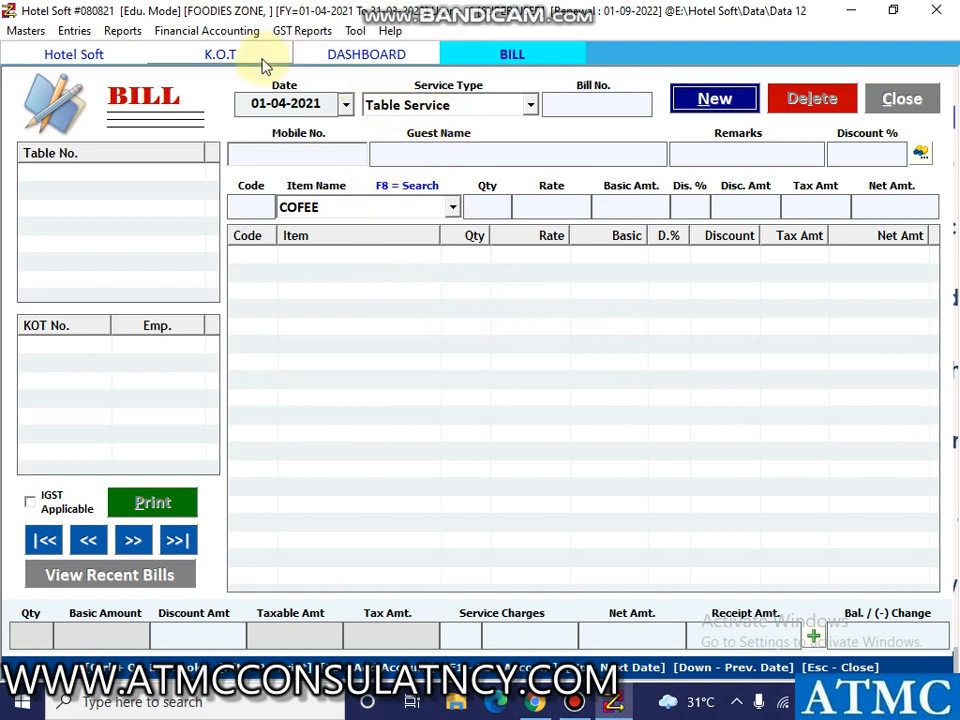
Return to the Table Dashboard and move the running order of table 401 to table 105.
{"action": "left_click", "coordinate": [366, 60]}
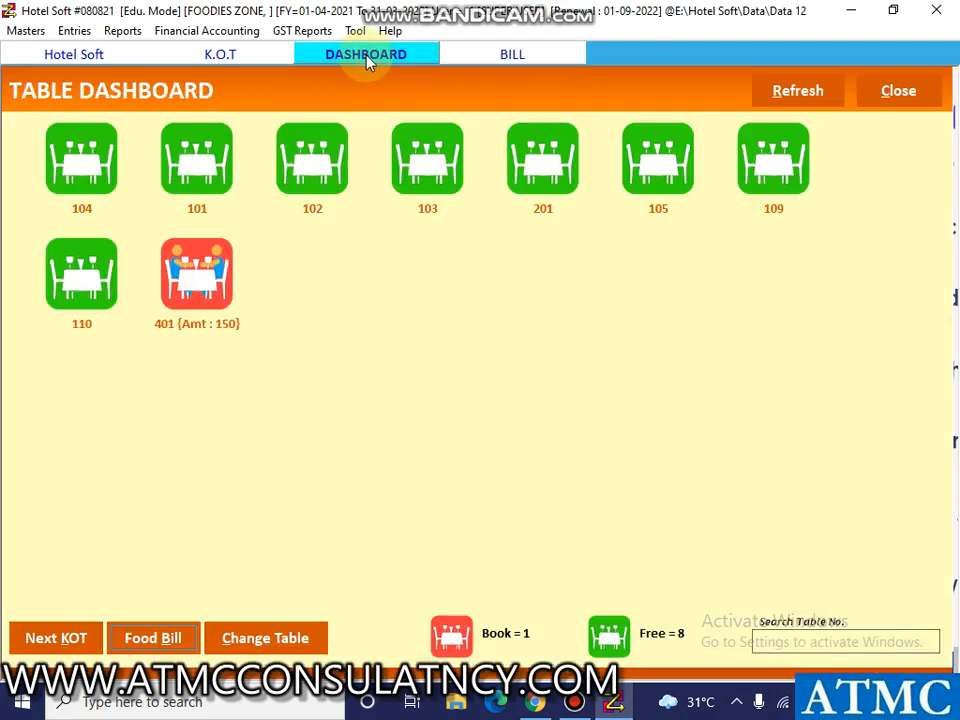
{"action": "left_click", "coordinate": [214, 288]}
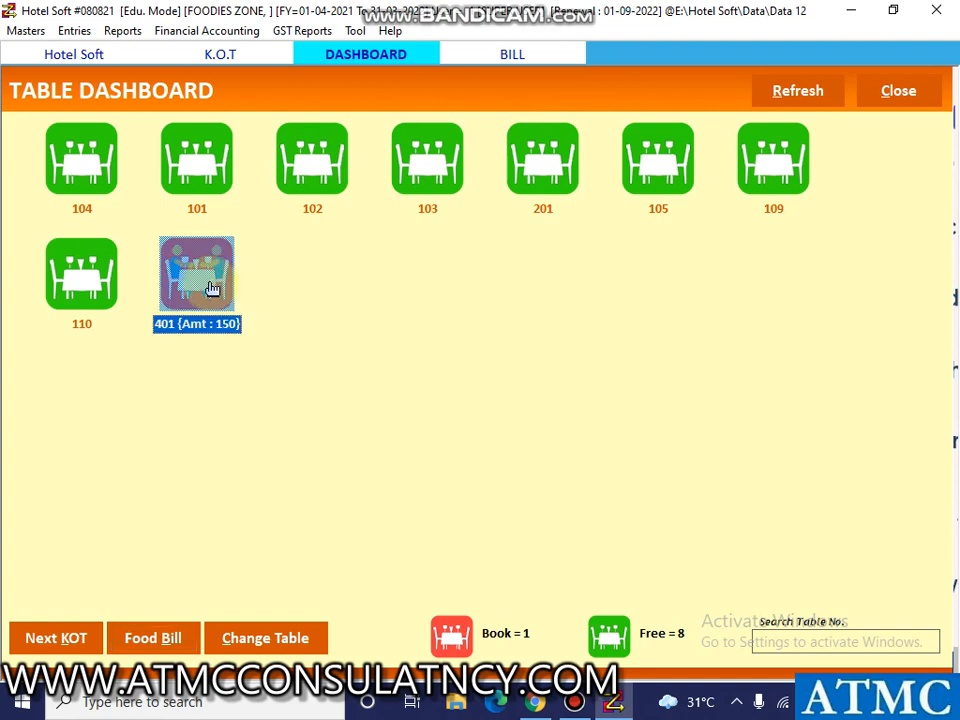
{"action": "left_click", "coordinate": [265, 637]}
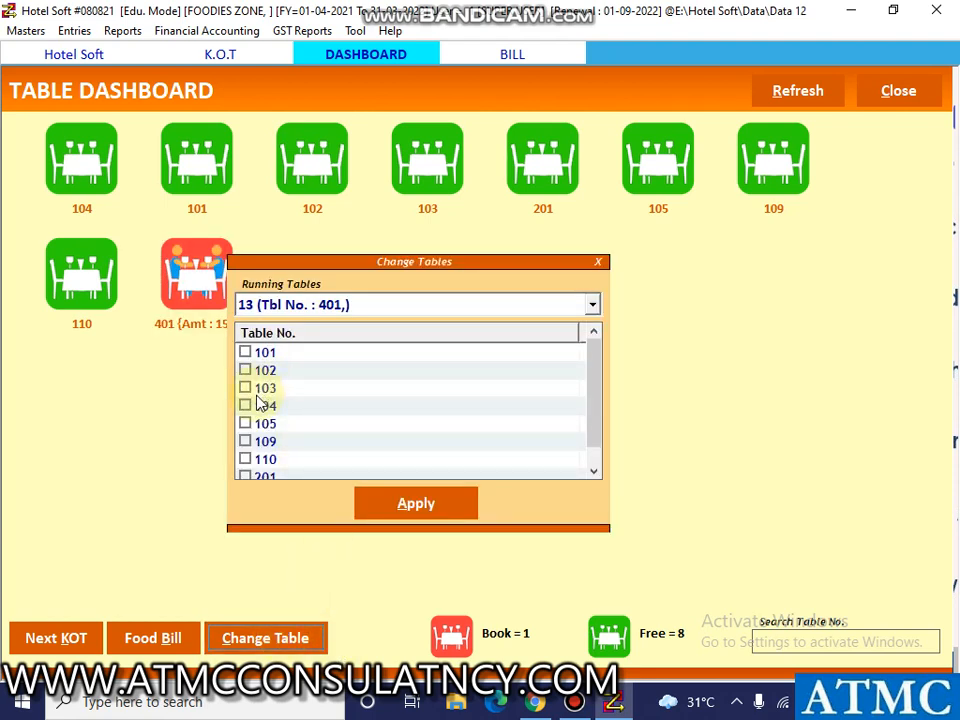
{"action": "left_click", "coordinate": [245, 424]}
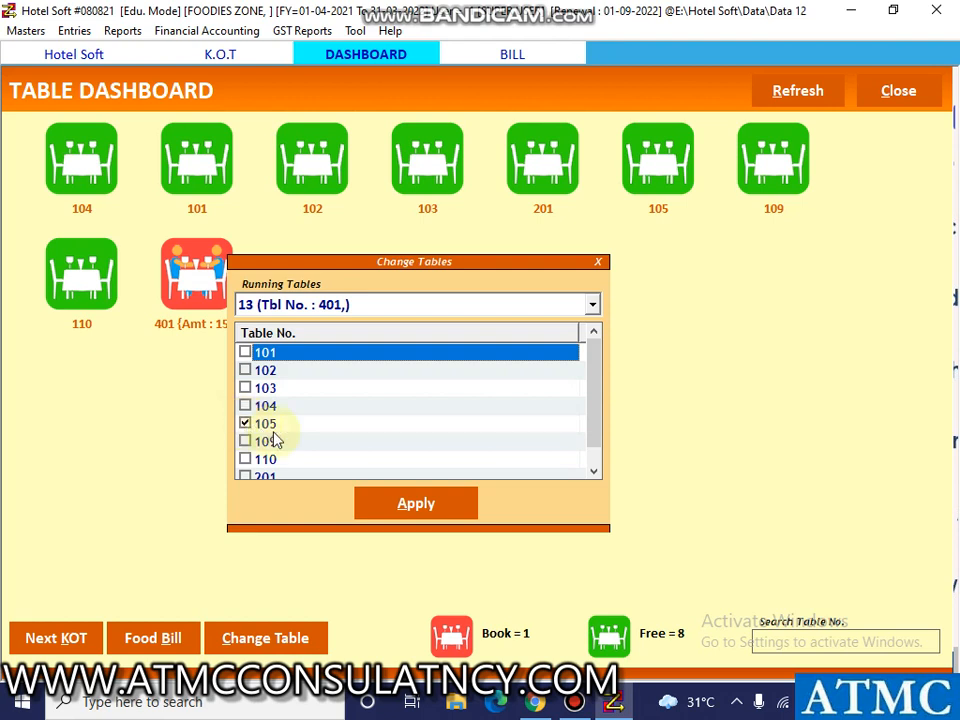
{"action": "left_click", "coordinate": [407, 508]}
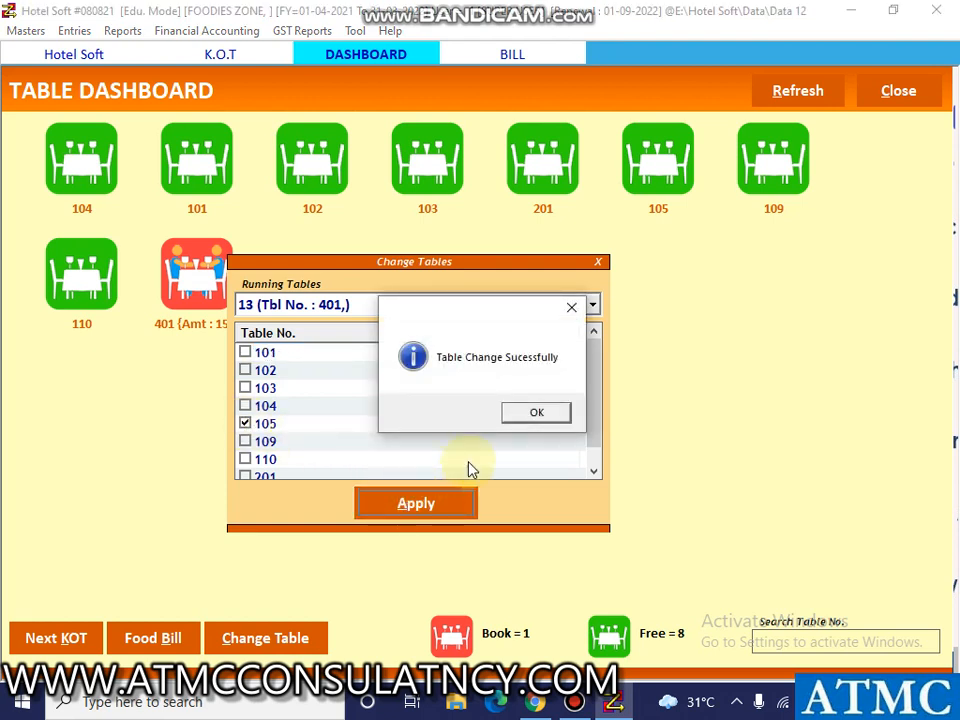
{"action": "left_click", "coordinate": [520, 424]}
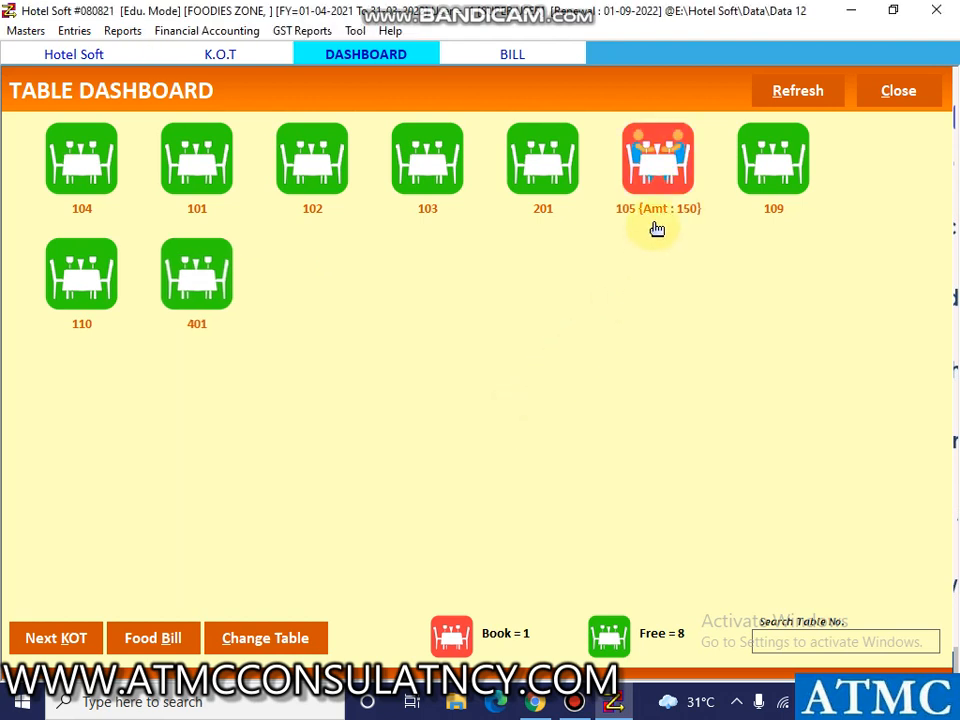
Open the food bill for table 105 and save it, accepting the print but cancelling its output file.
{"action": "left_click", "coordinate": [684, 175]}
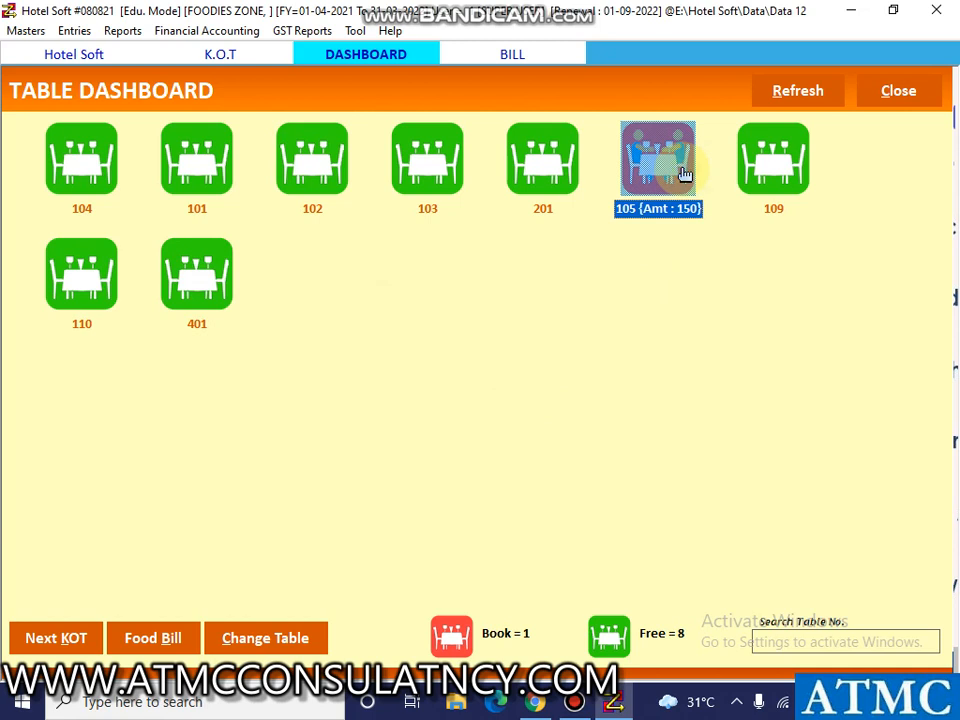
{"action": "left_click", "coordinate": [182, 643]}
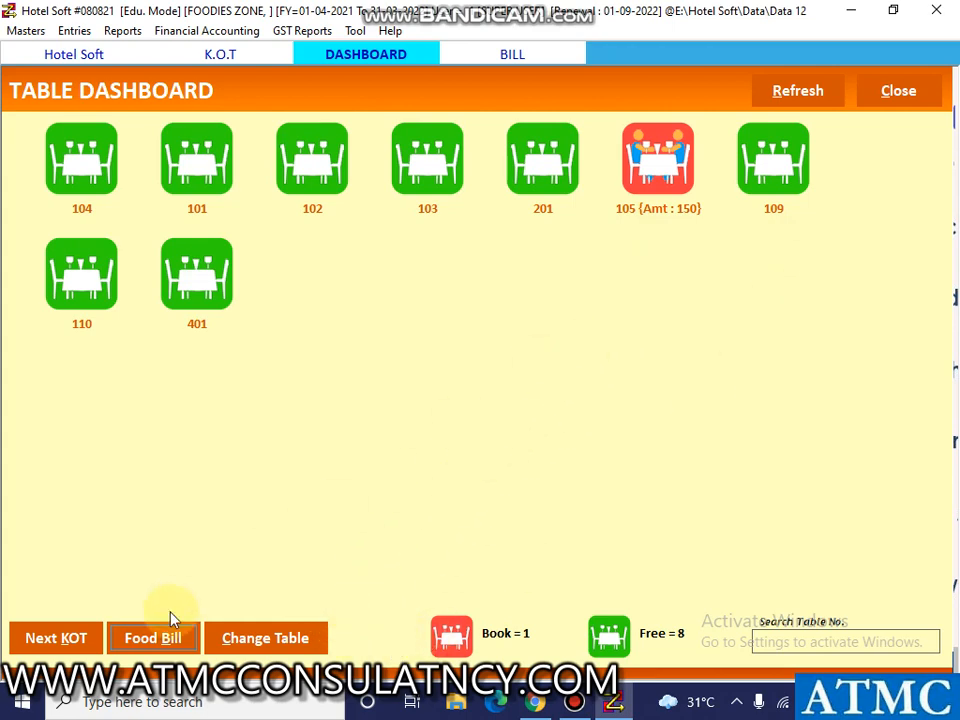
{"action": "left_click", "coordinate": [566, 58]}
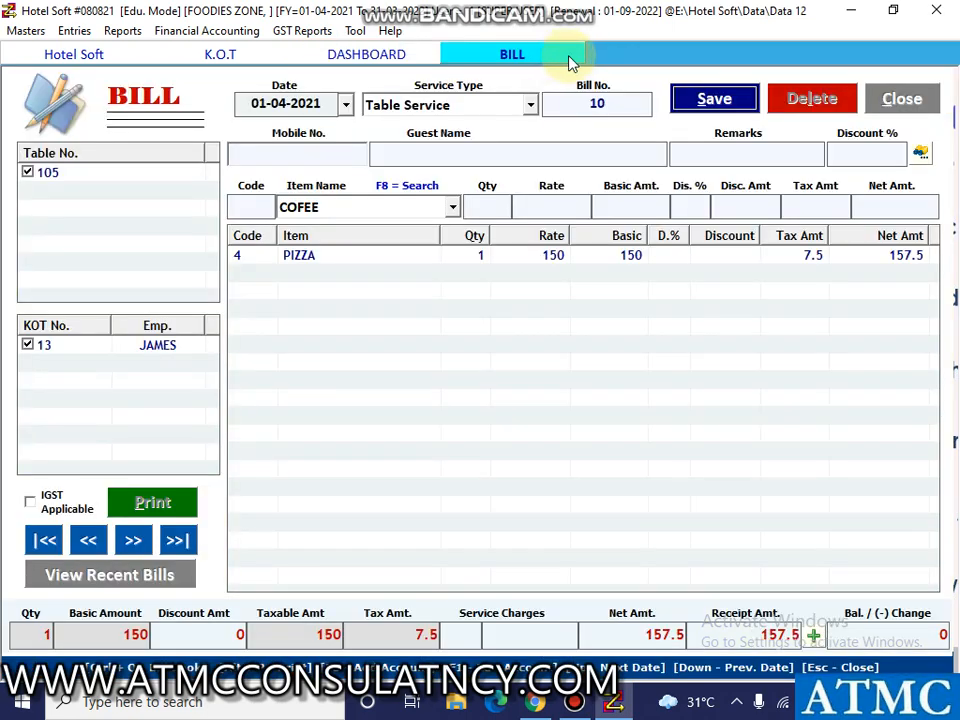
{"action": "left_click", "coordinate": [714, 99]}
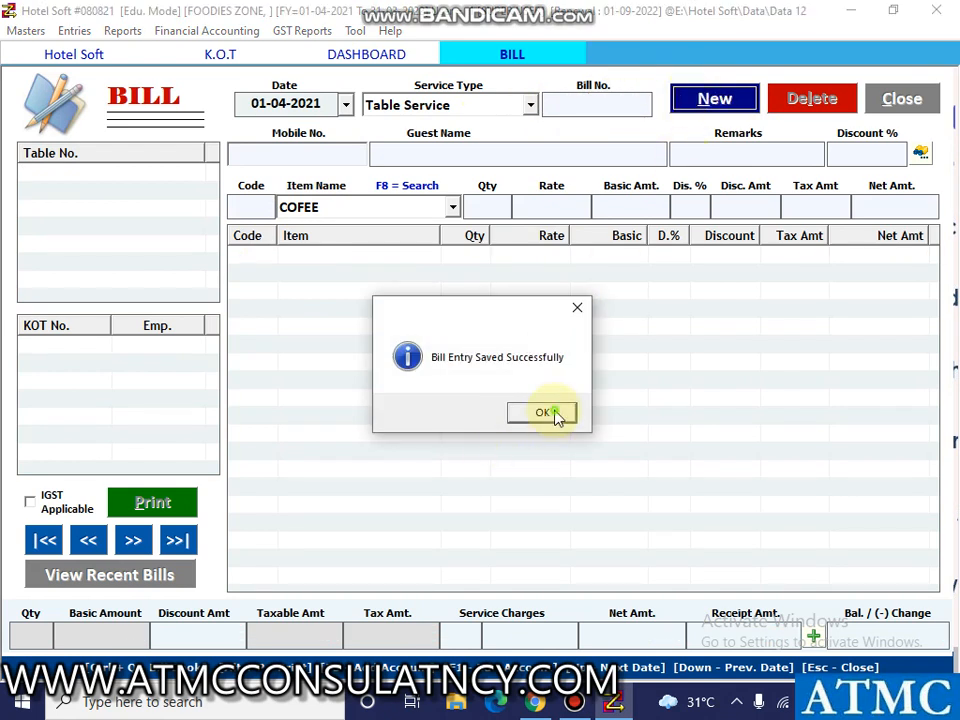
{"action": "left_click", "coordinate": [554, 415]}
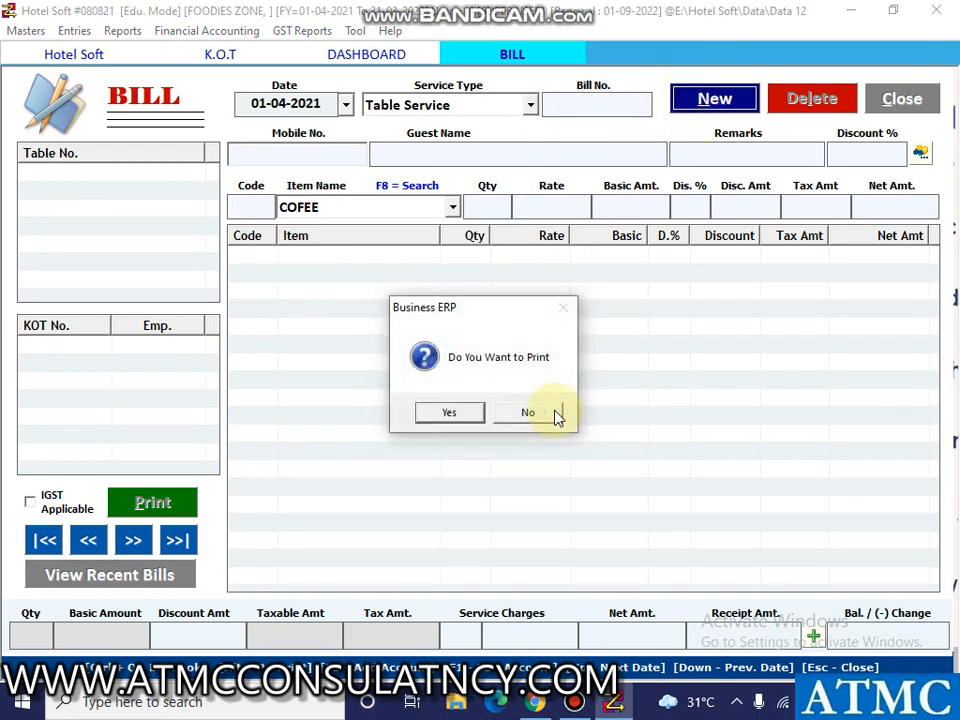
{"action": "left_click", "coordinate": [450, 415]}
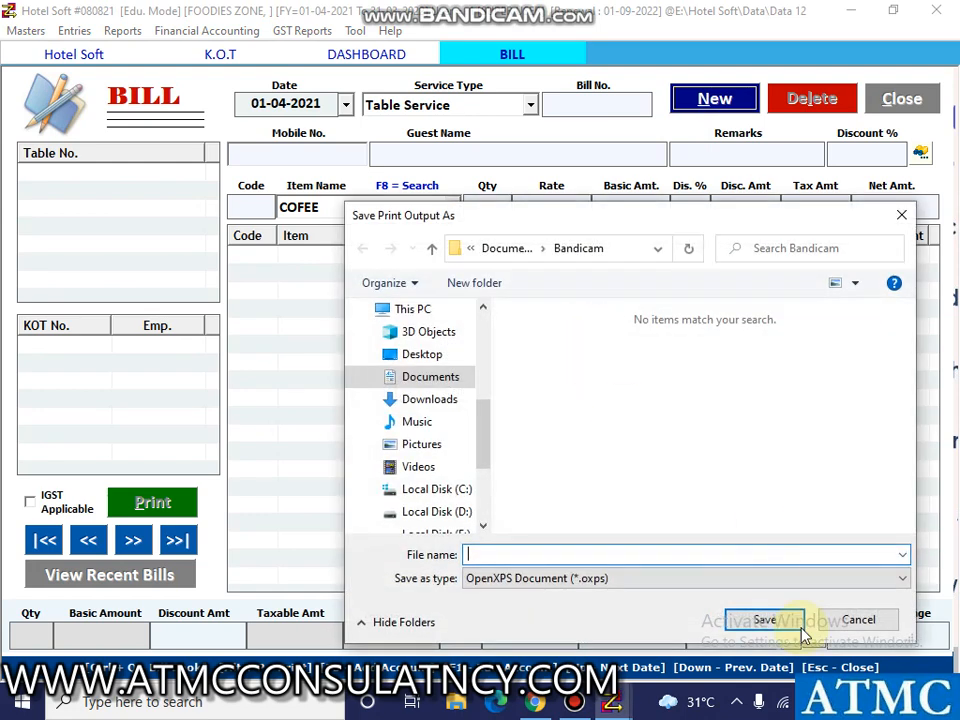
{"action": "left_click", "coordinate": [839, 622]}
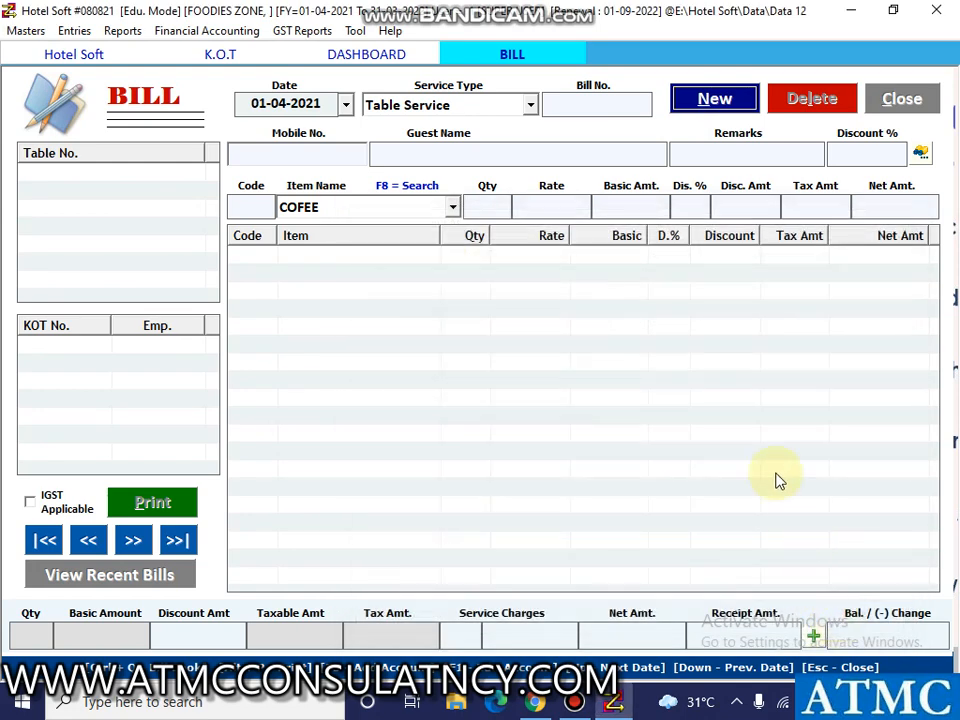
Start a new KOT dated 01-04-2021 with the preset waiter and service type Packing.
{"action": "left_click", "coordinate": [75, 31]}
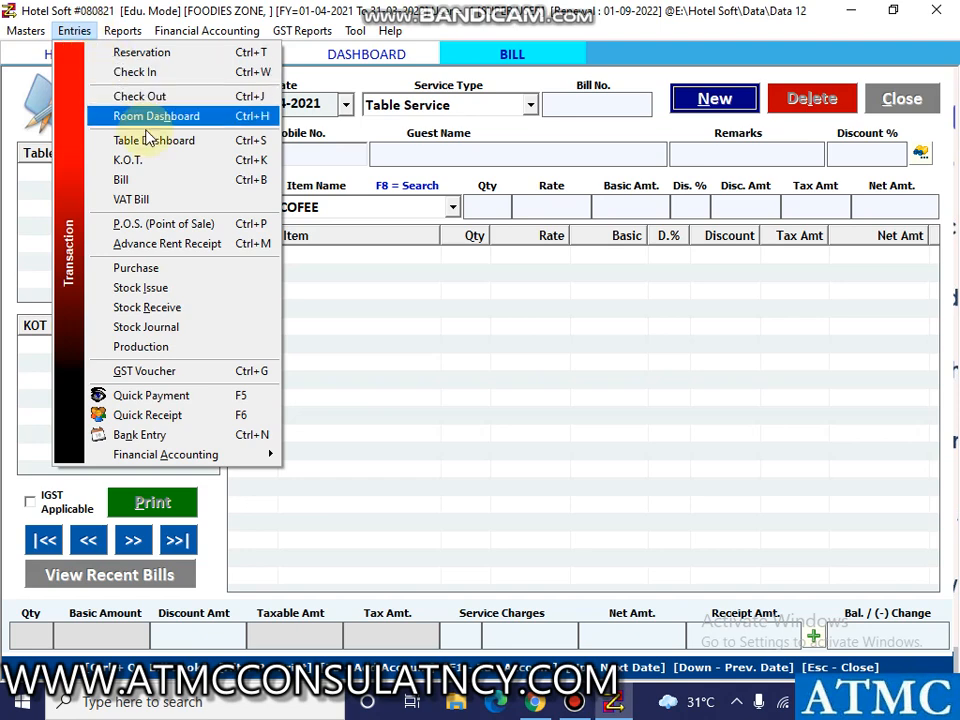
{"action": "left_click", "coordinate": [150, 162]}
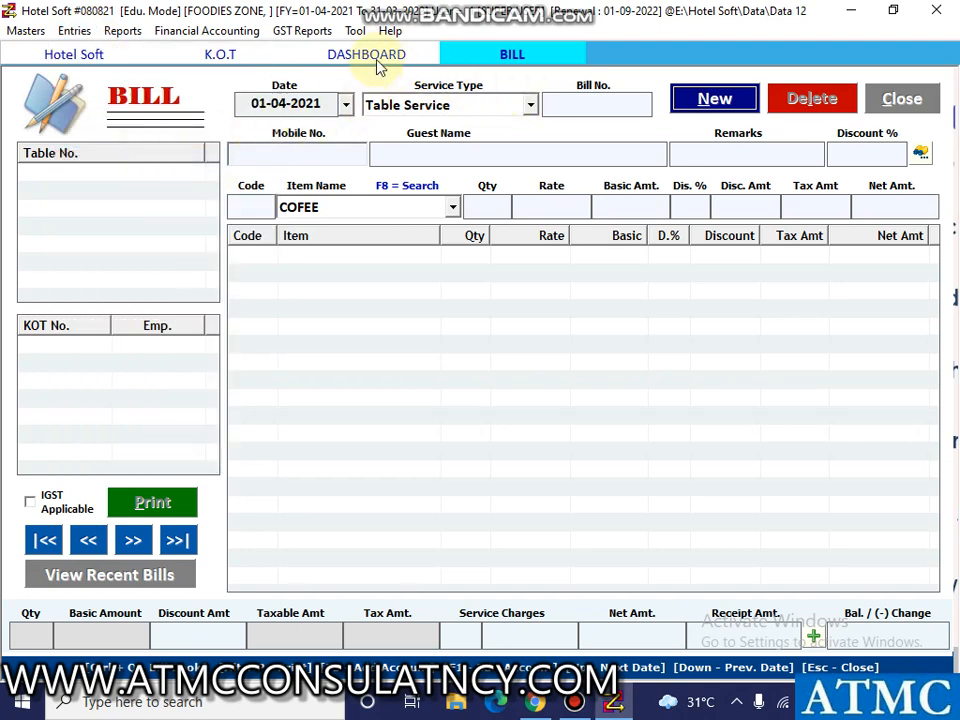
{"action": "left_click", "coordinate": [222, 56]}
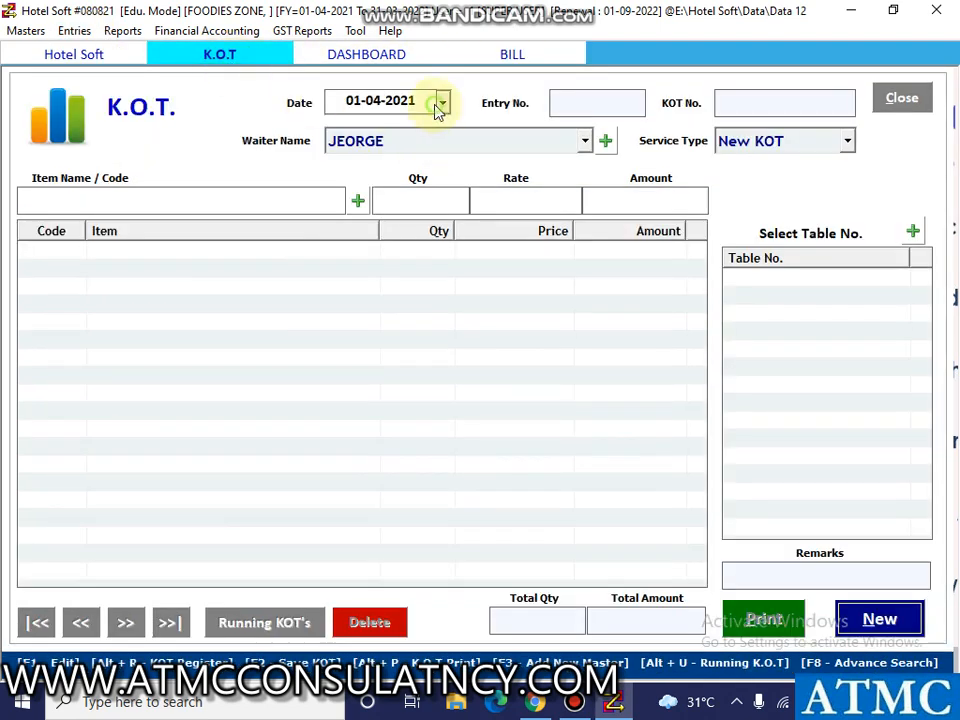
{"action": "left_click", "coordinate": [879, 619]}
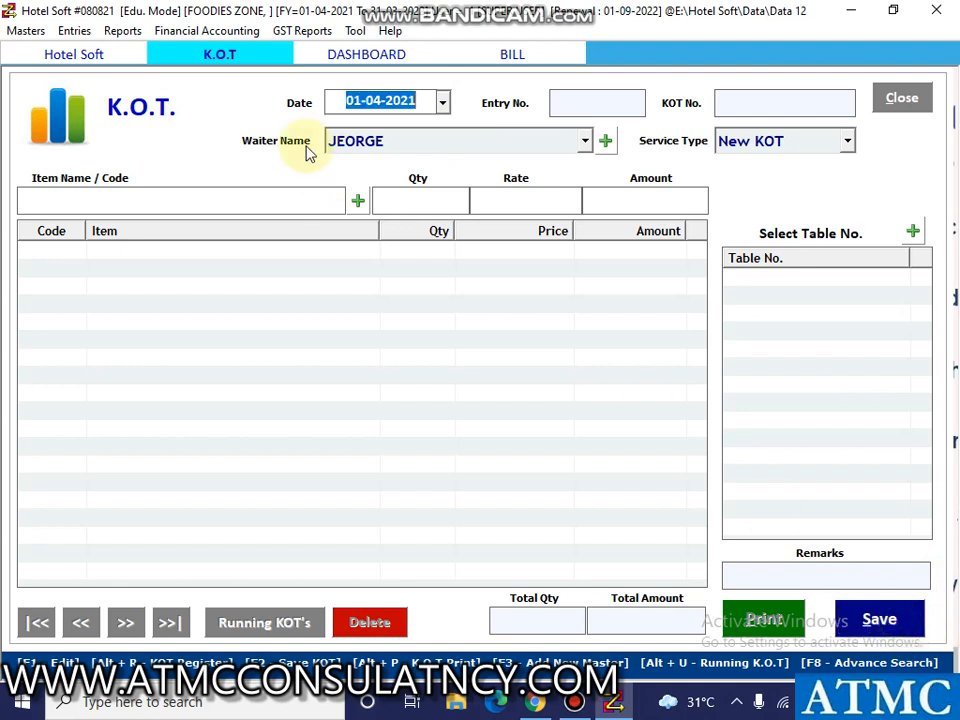
{"action": "key", "text": "Return"}
{"action": "key", "text": "Return"}
{"action": "key", "text": "Return"}
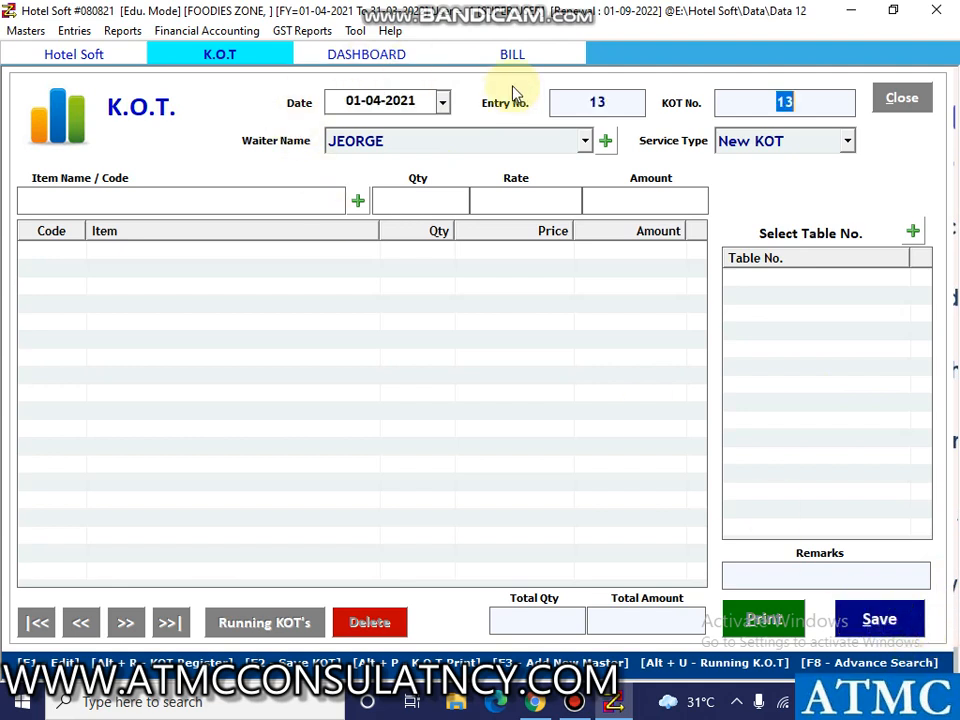
{"action": "key", "text": "Down"}
{"action": "key", "text": "Down"}
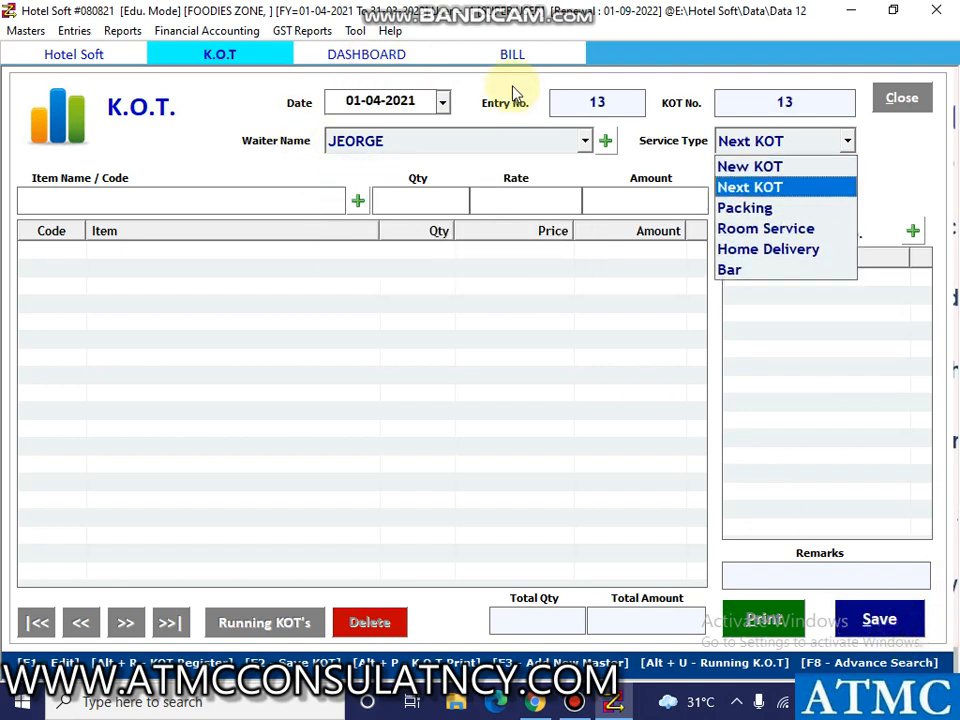
{"action": "key", "text": "Return"}
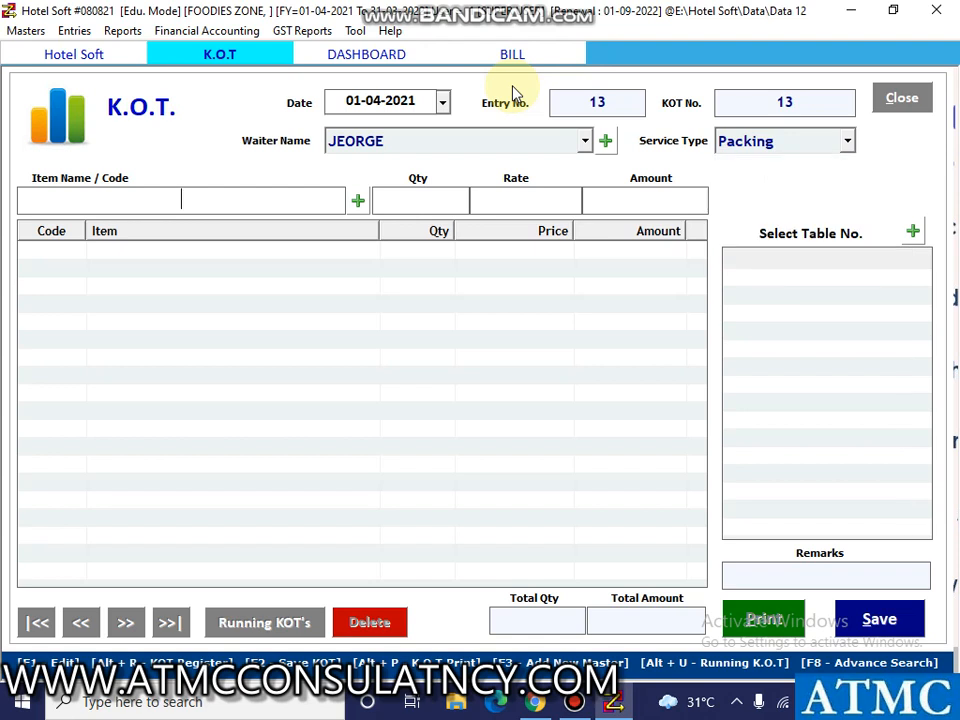
Fill the item line of the packing KOT with COFEE and quantity 1.
{"action": "type", "text": "cof"}
{"action": "key", "text": "Down"}
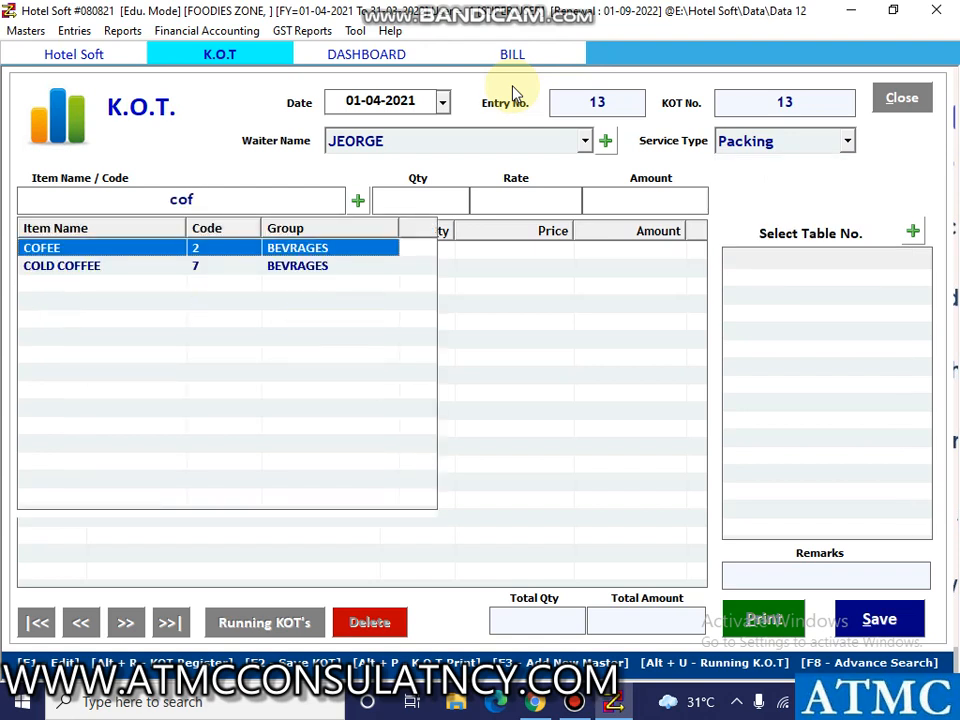
{"action": "key", "text": "Return"}
{"action": "type", "text": "1"}
{"action": "key", "text": "Return"}
{"action": "key", "text": "Return"}
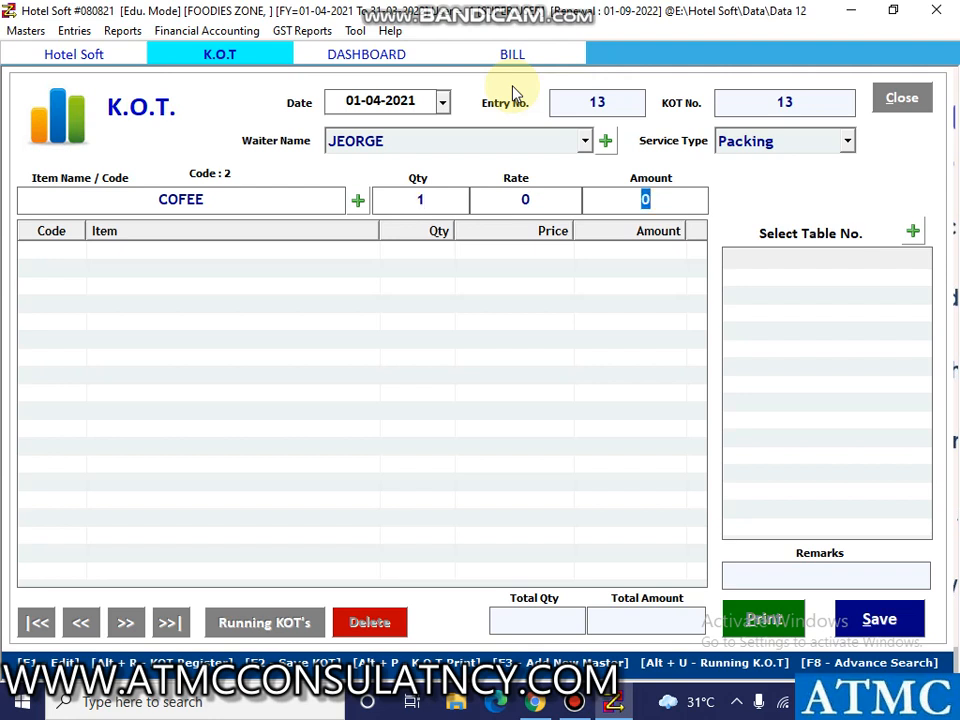
Replace COFEE in the item line with PASTA and add it to the packing KOT.
{"action": "left_click", "coordinate": [212, 197]}
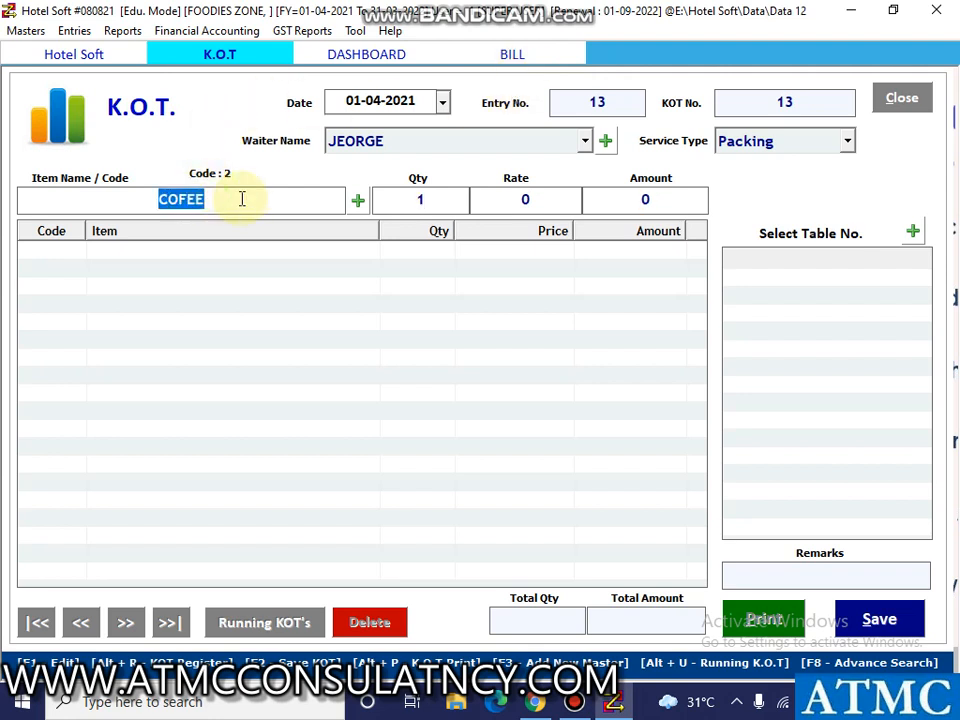
{"action": "type", "text": "ma"}
{"action": "key", "text": "BackSpace"}
{"action": "key", "text": "BackSpace"}
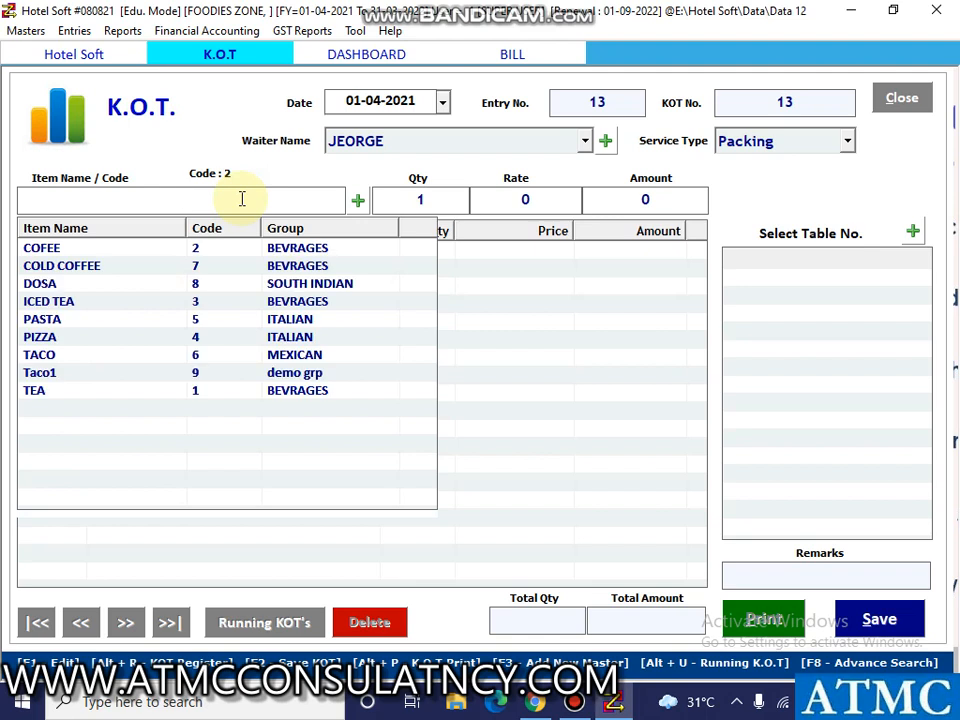
{"action": "key", "text": "Down"}
{"action": "key", "text": "Down"}
{"action": "key", "text": "Down"}
{"action": "key", "text": "Down"}
{"action": "key", "text": "Down"}
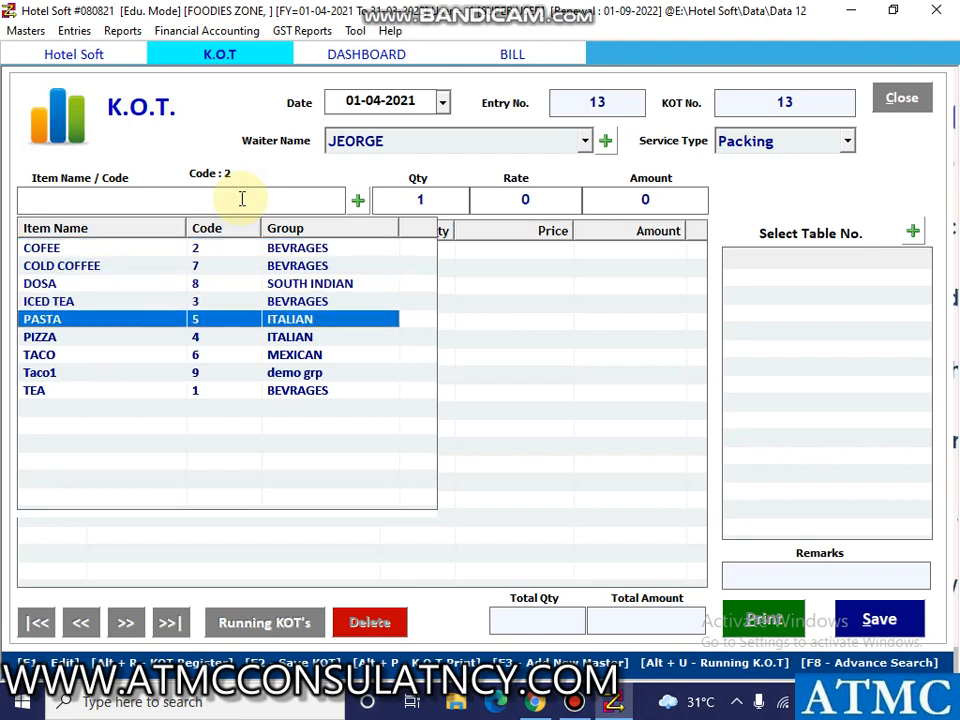
{"action": "key", "text": "Return"}
{"action": "key", "text": "Return"}
{"action": "key", "text": "Return"}
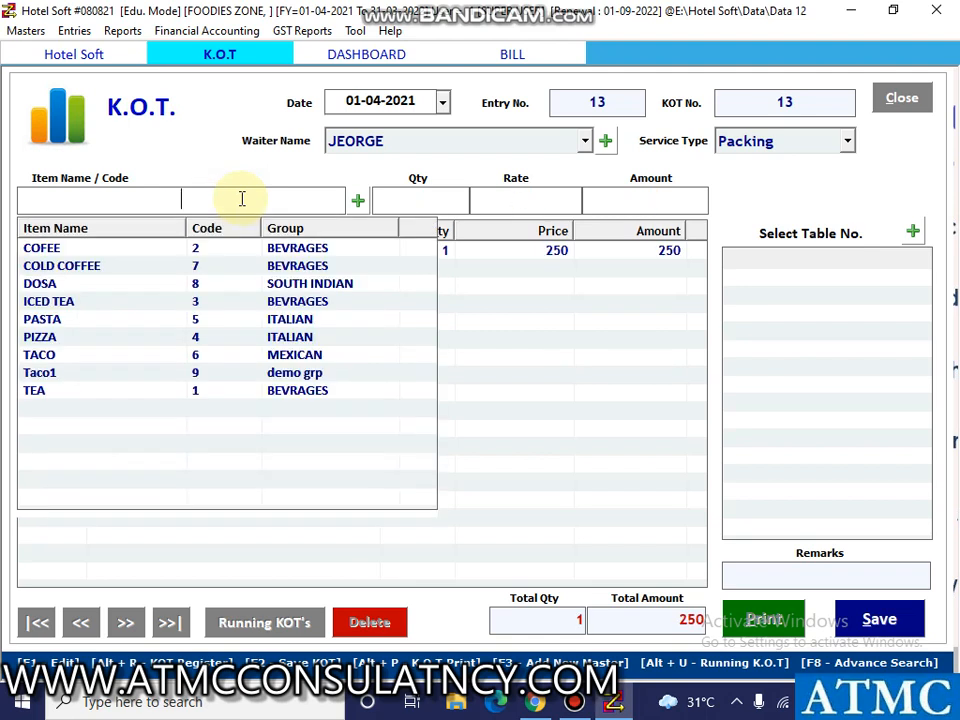
Save the packing KOT and cancel saving its print output.
{"action": "left_click", "coordinate": [877, 619]}
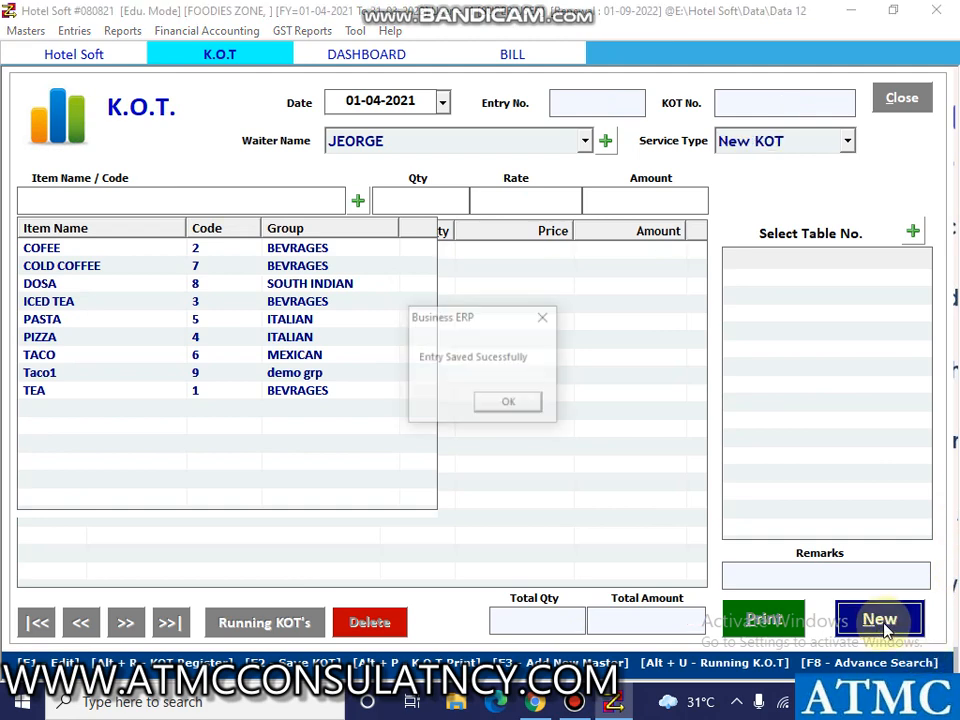
{"action": "left_click", "coordinate": [513, 406]}
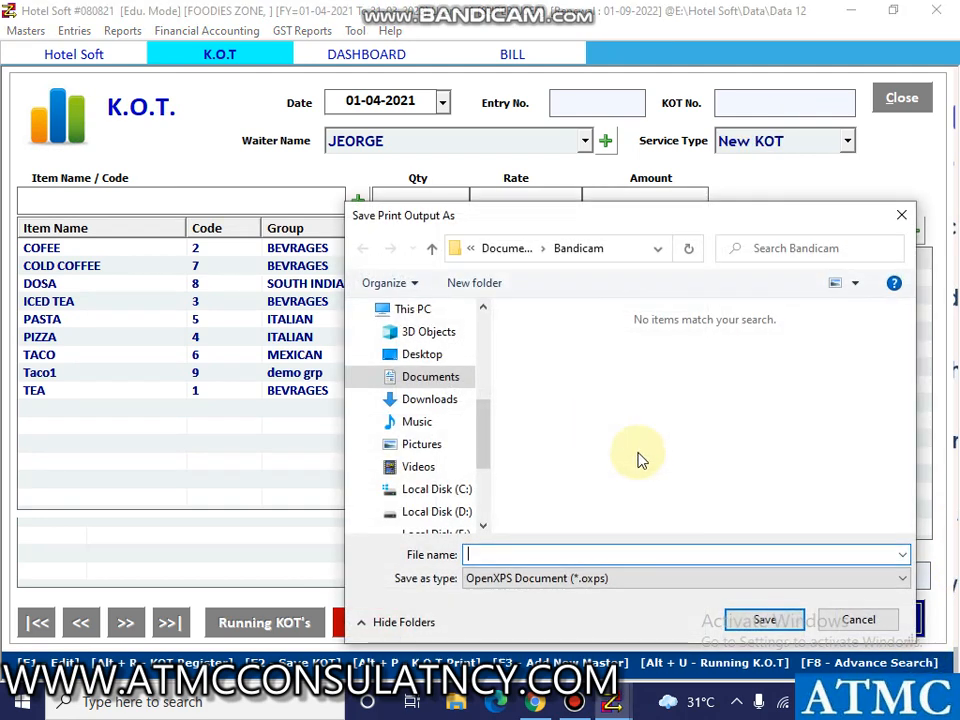
{"action": "left_click", "coordinate": [840, 622]}
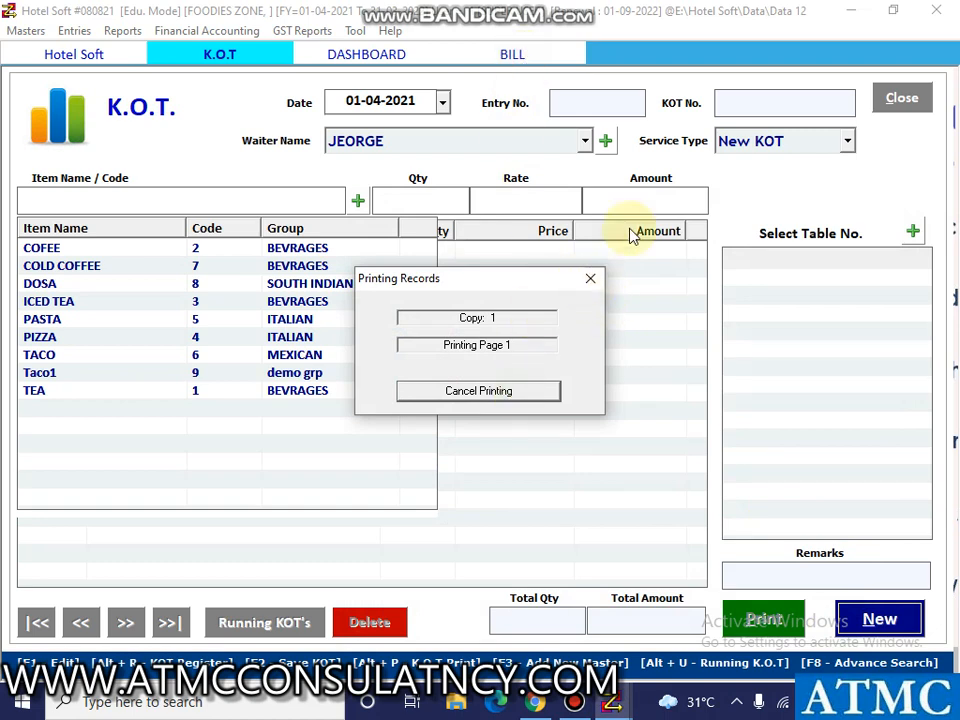
Close the open bill form and open the list of bills.
{"action": "left_click", "coordinate": [897, 104]}
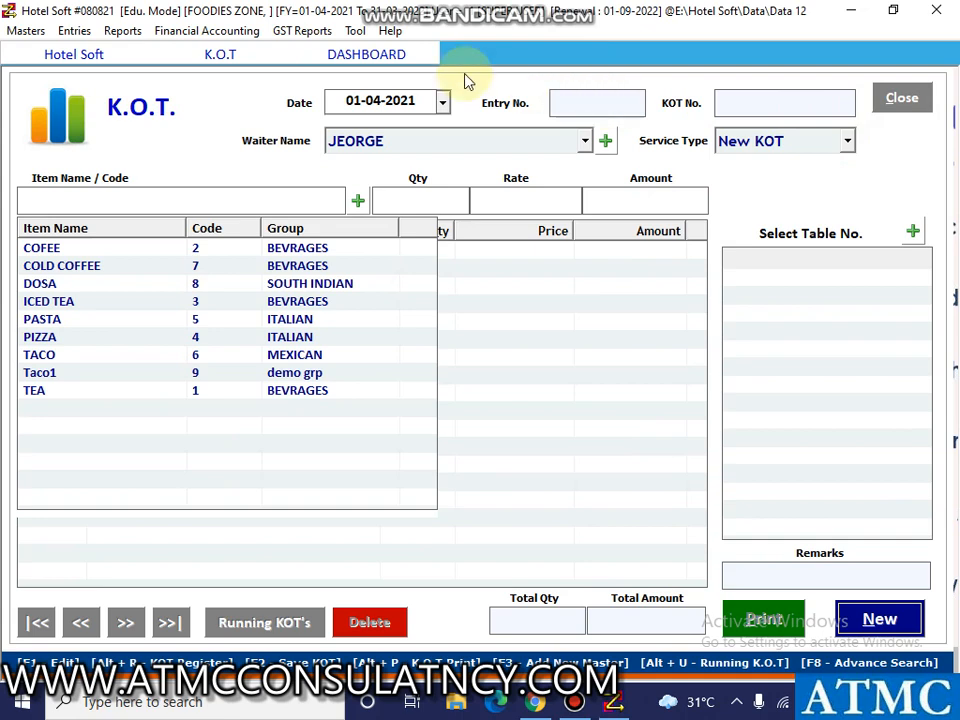
{"action": "left_click", "coordinate": [74, 31]}
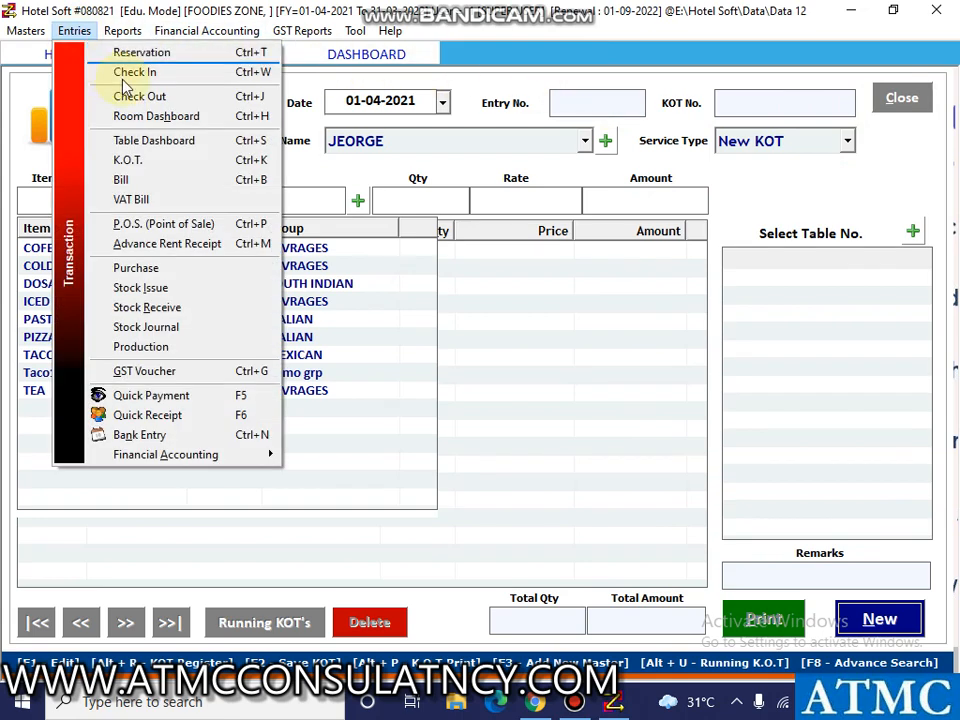
{"action": "left_click", "coordinate": [150, 196]}
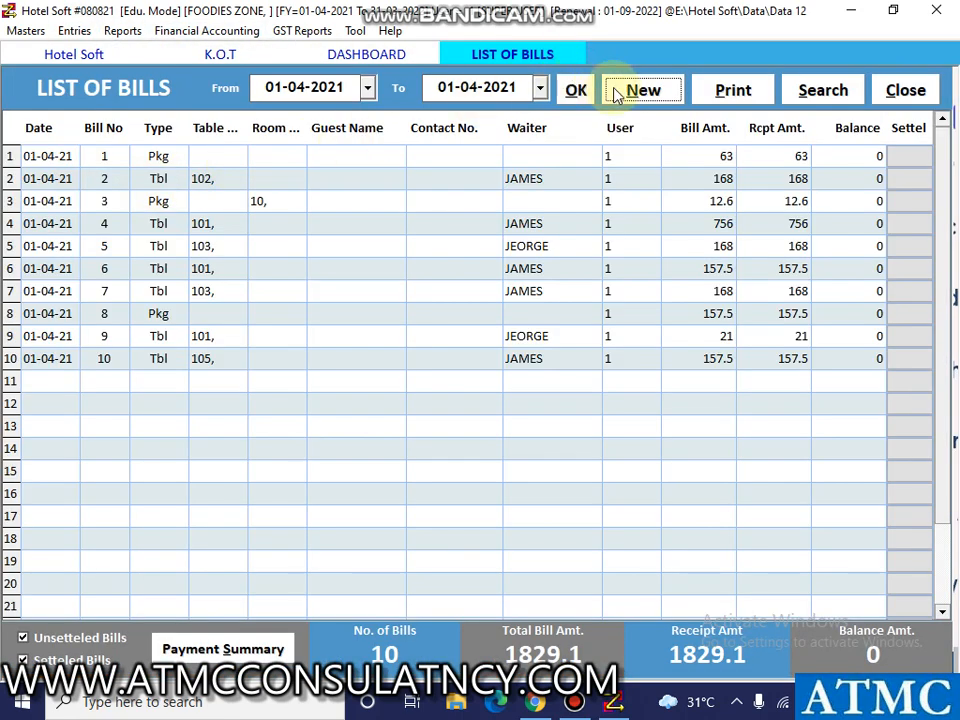
Start a new bill dated 01-04-2021 with the service type Packing.
{"action": "left_click", "coordinate": [632, 92]}
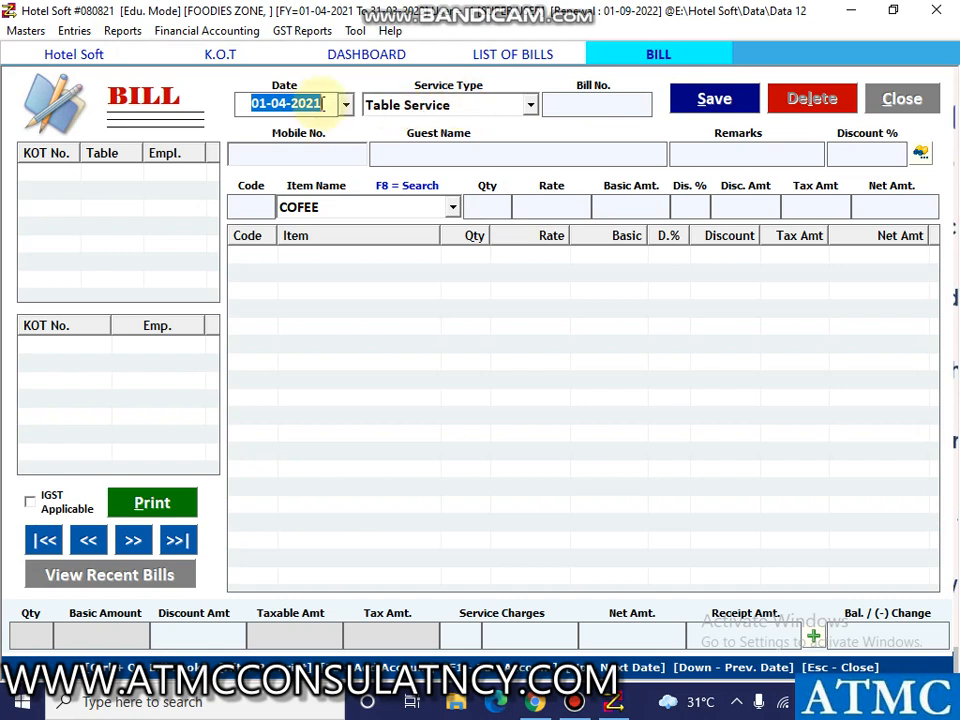
{"action": "left_click", "coordinate": [531, 104]}
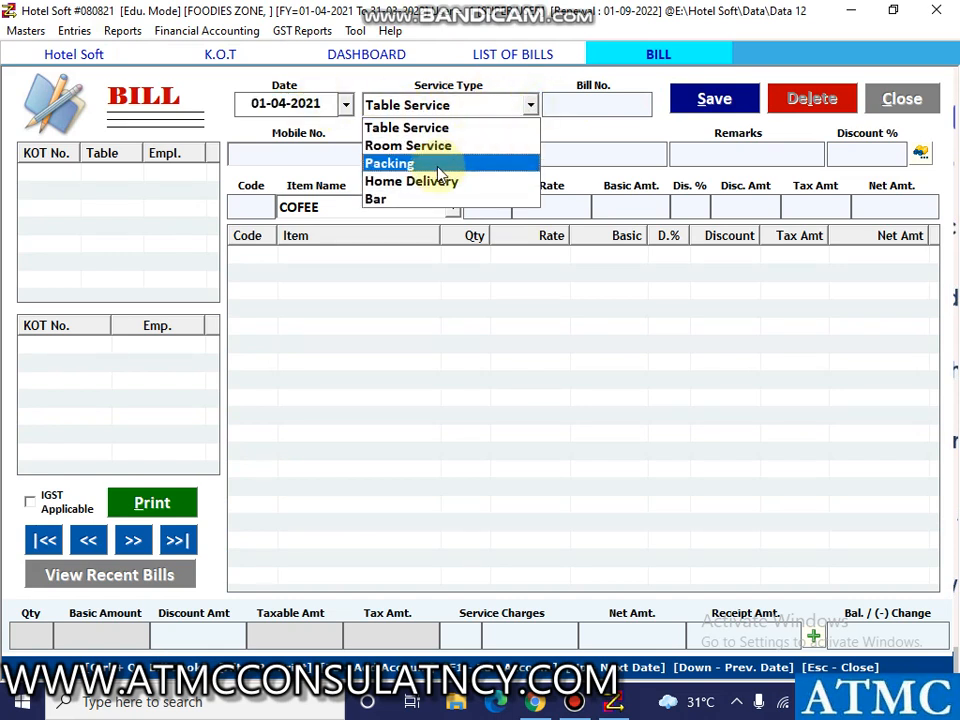
{"action": "left_click", "coordinate": [436, 163]}
{"action": "left_click", "coordinate": [549, 105]}
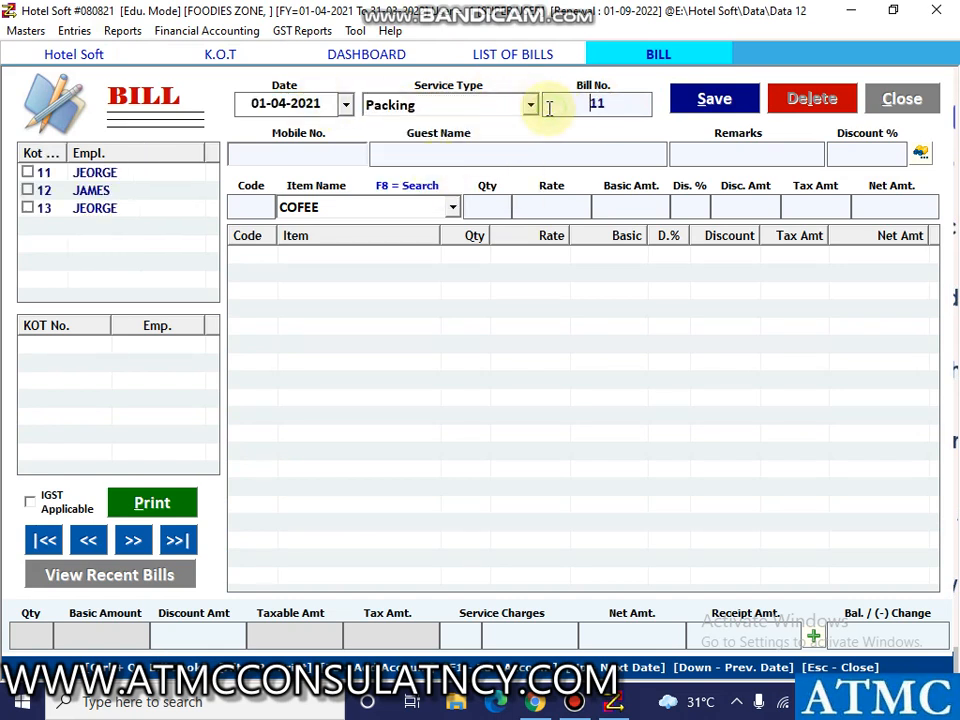
Include packing KOT 11 in the bill, save the bill and dismiss the confirmation.
{"action": "left_click", "coordinate": [28, 172]}
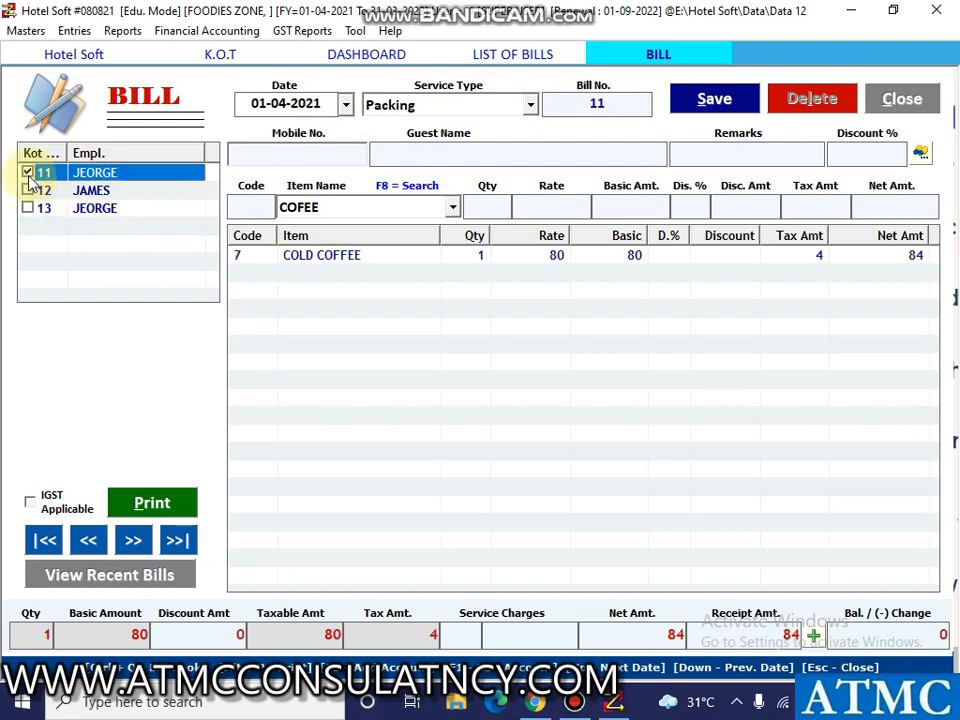
{"action": "left_click", "coordinate": [716, 100]}
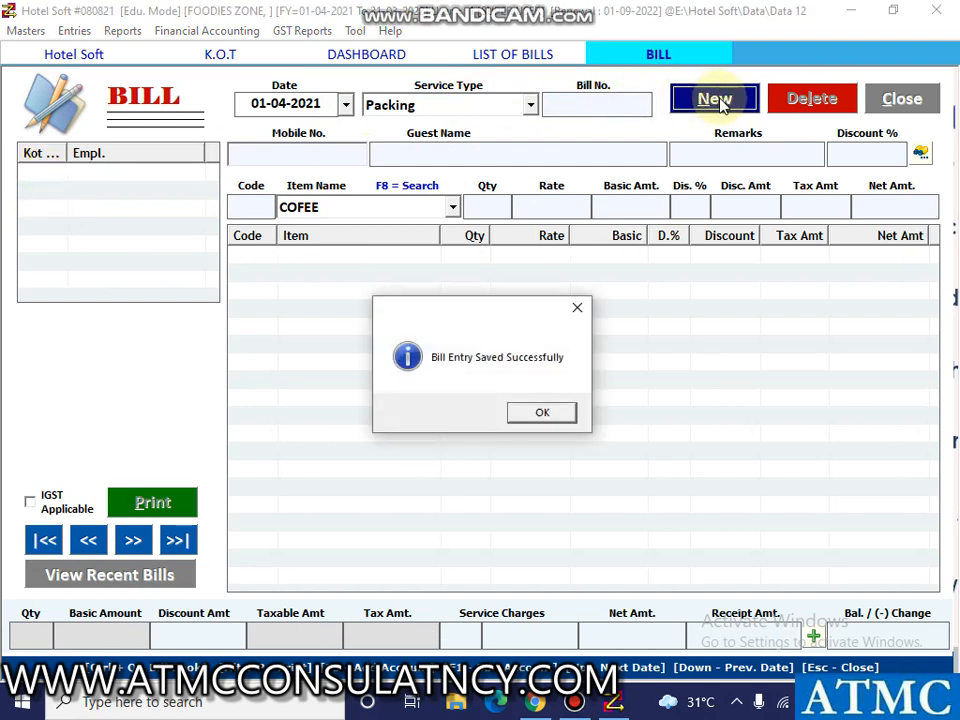
{"action": "left_click", "coordinate": [558, 414]}
{"action": "left_click", "coordinate": [558, 414]}
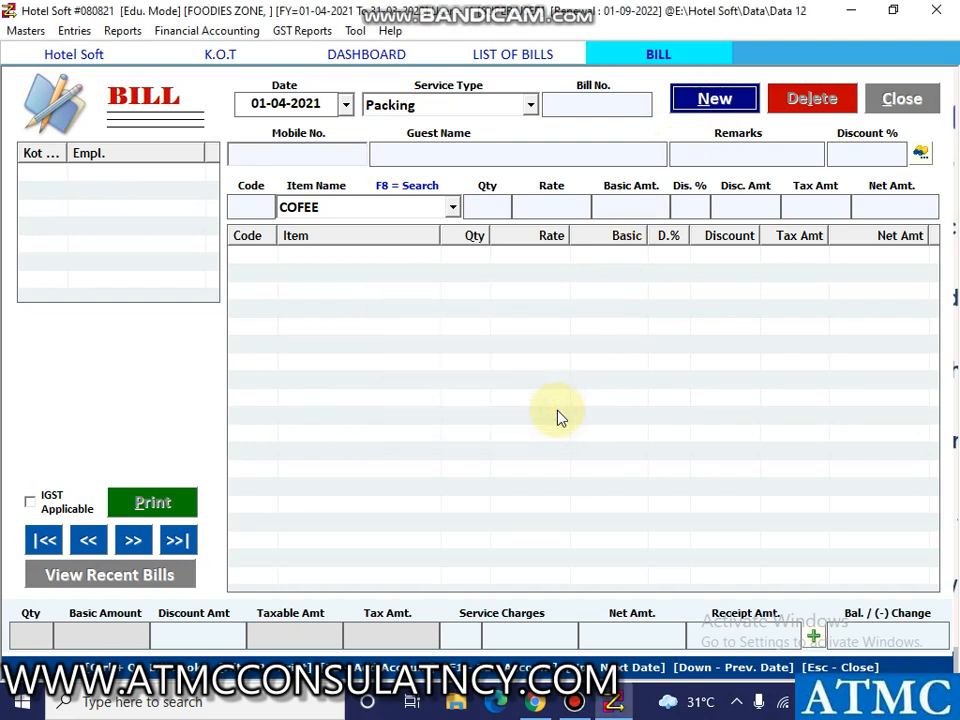